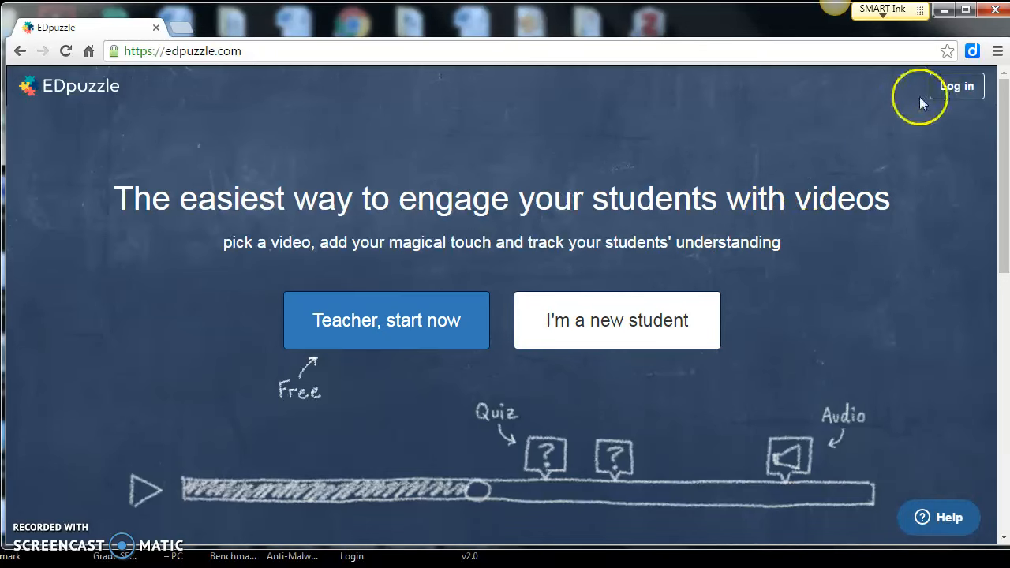
Log in to EDpuzzle as a teacher with the Google school account
click(953, 87)
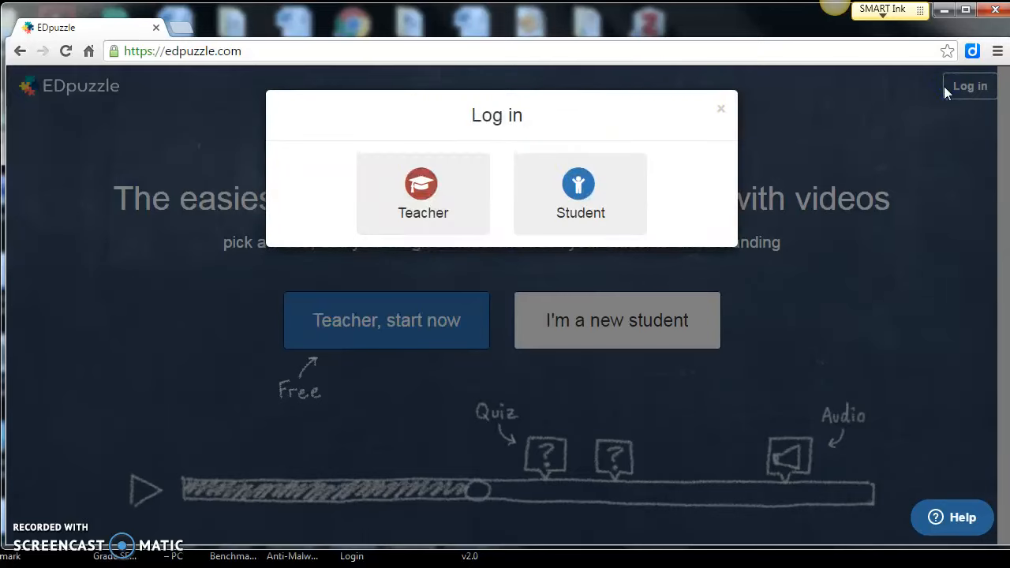
click(441, 203)
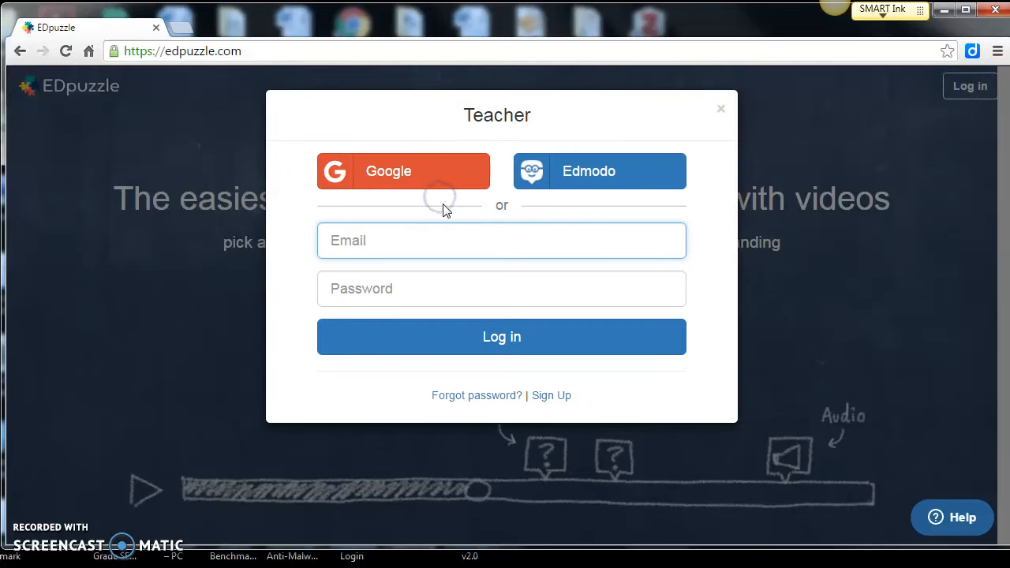
click(407, 180)
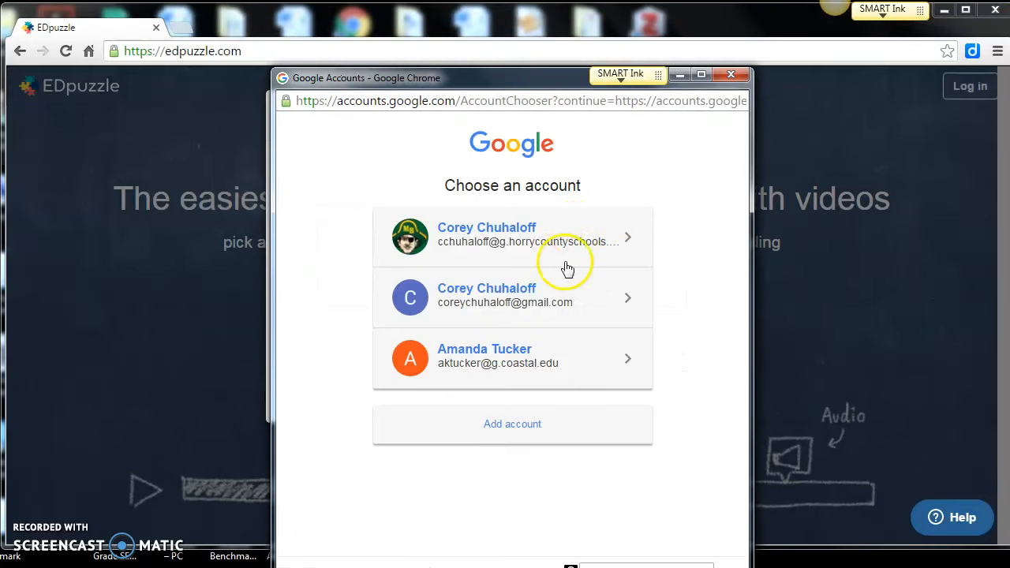
click(563, 248)
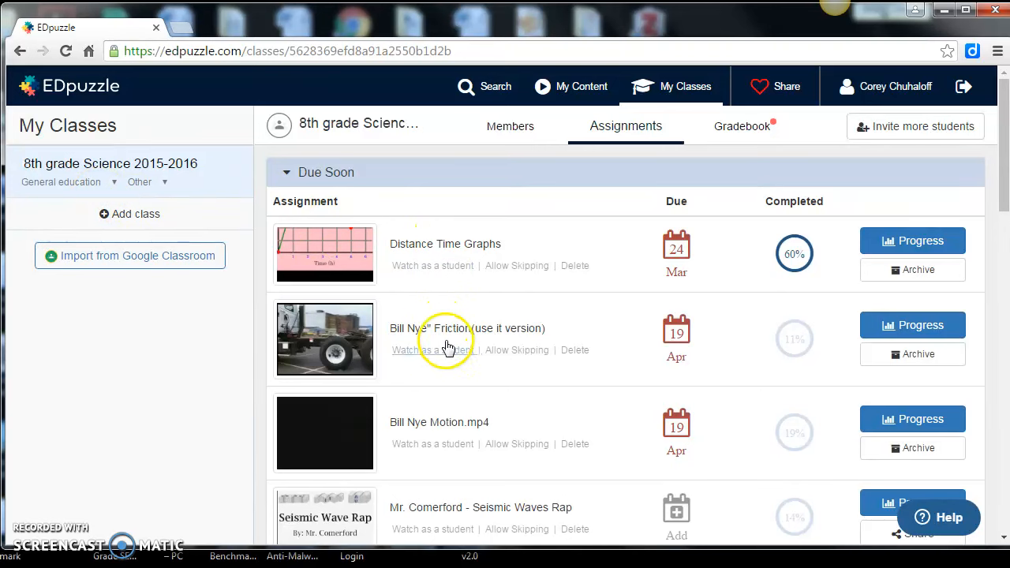
Look through the assignments, due dates and completion rates of the 8th grade Science 2015-2016 class
scroll(450, 462, down, 3)
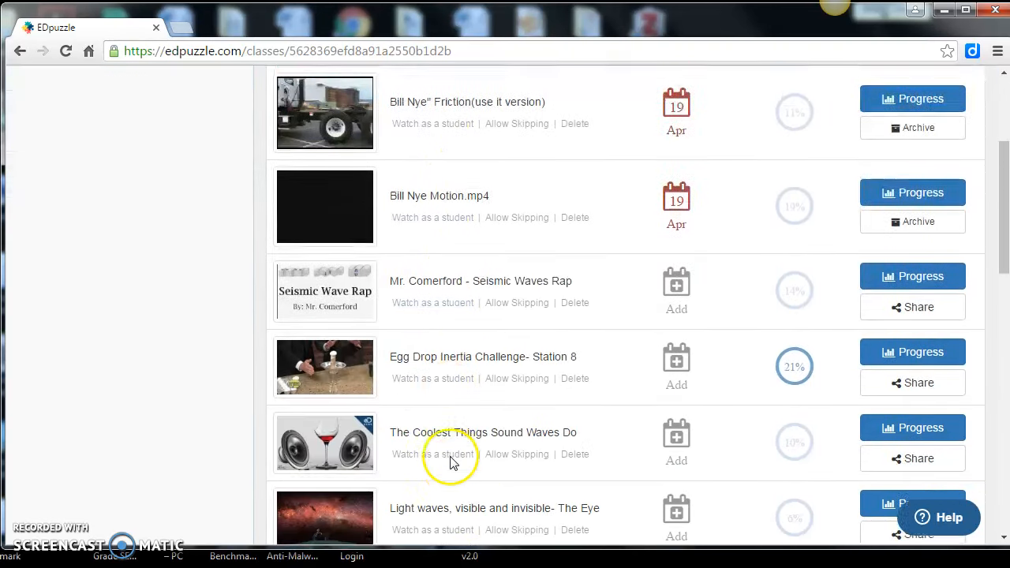
scroll(451, 463, down, 2)
scroll(451, 462, up, 5)
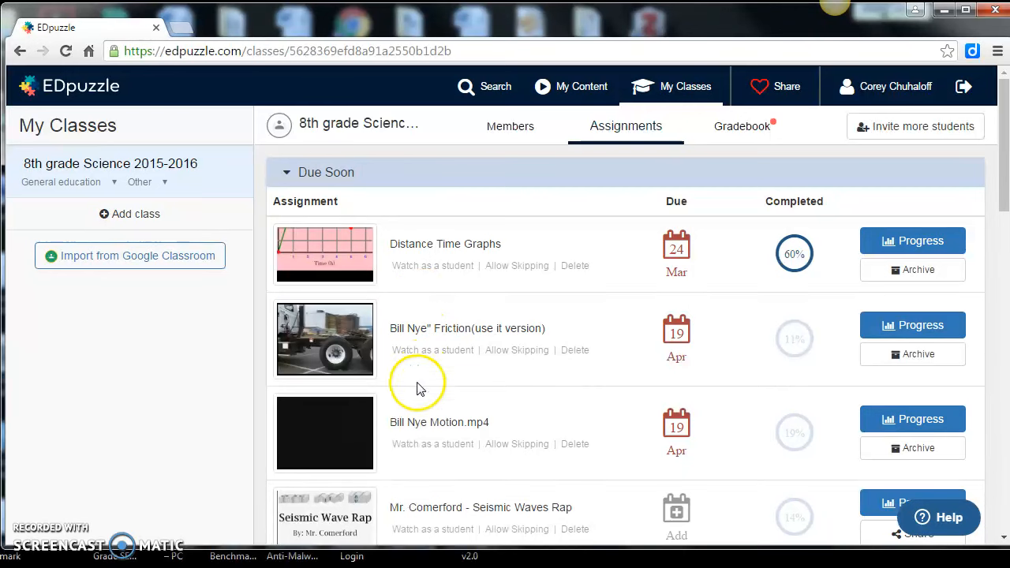
scroll(410, 507, down, 2)
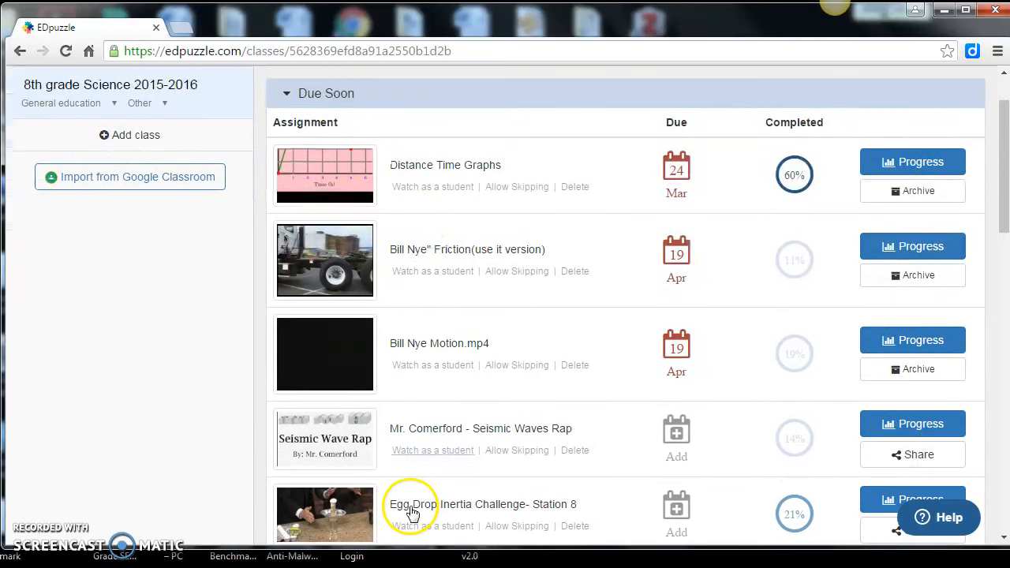
scroll(410, 508, up, 2)
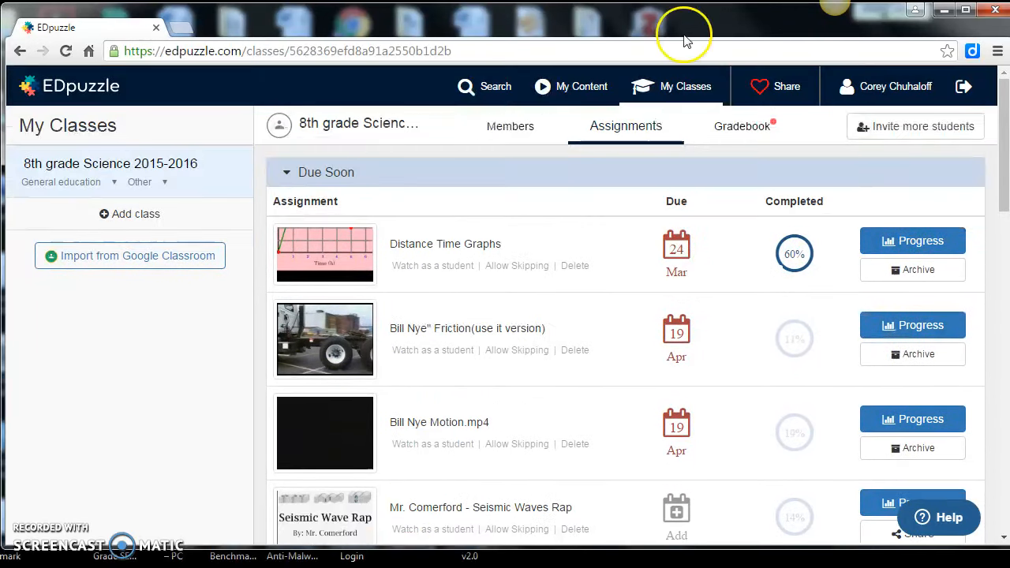
Browse the saved videos in My Content and preview the Bill Nye Seasons video with its embedded questions
click(577, 93)
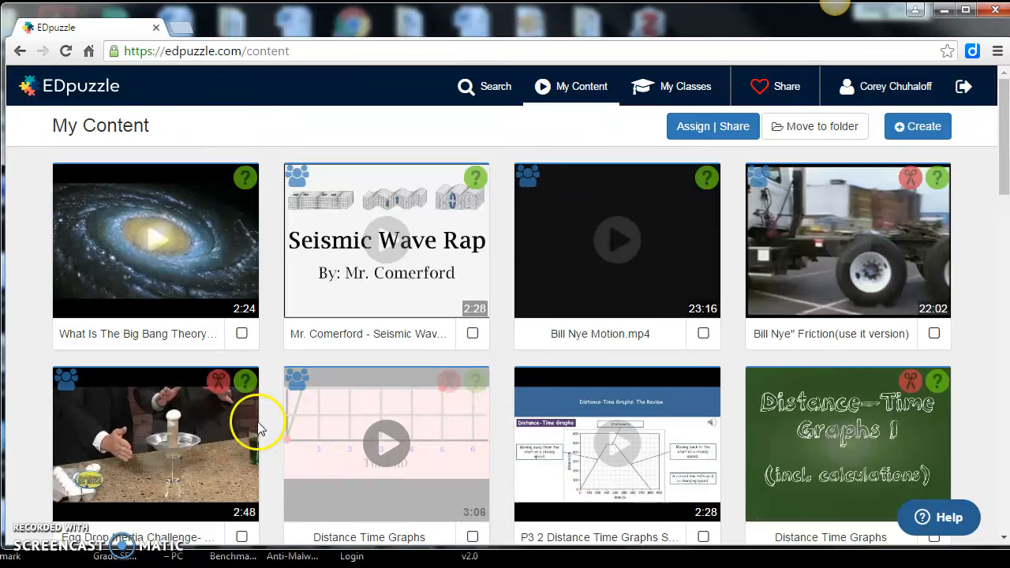
scroll(238, 435, down, 2)
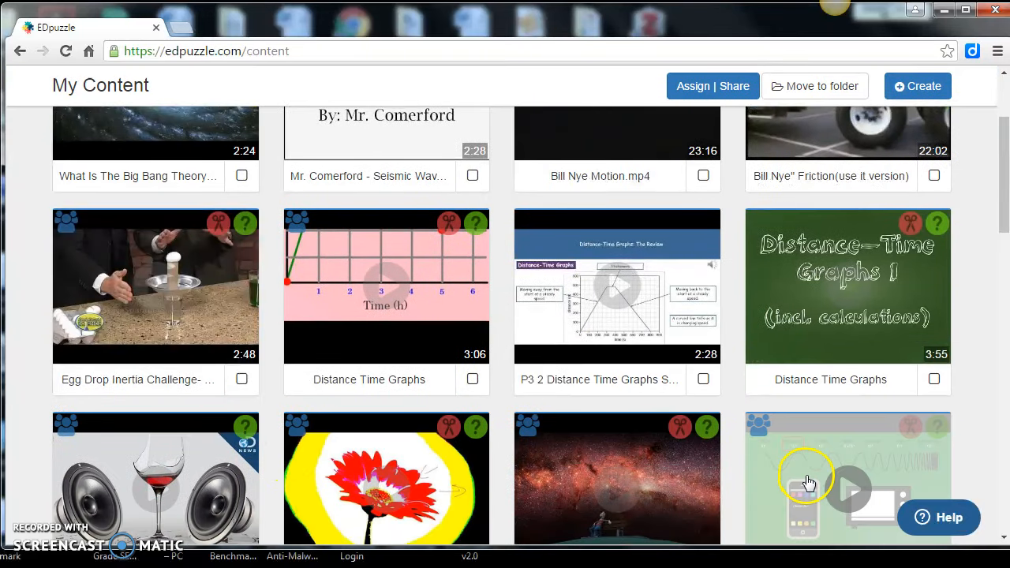
scroll(805, 481, down, 2)
scroll(804, 477, down, 1)
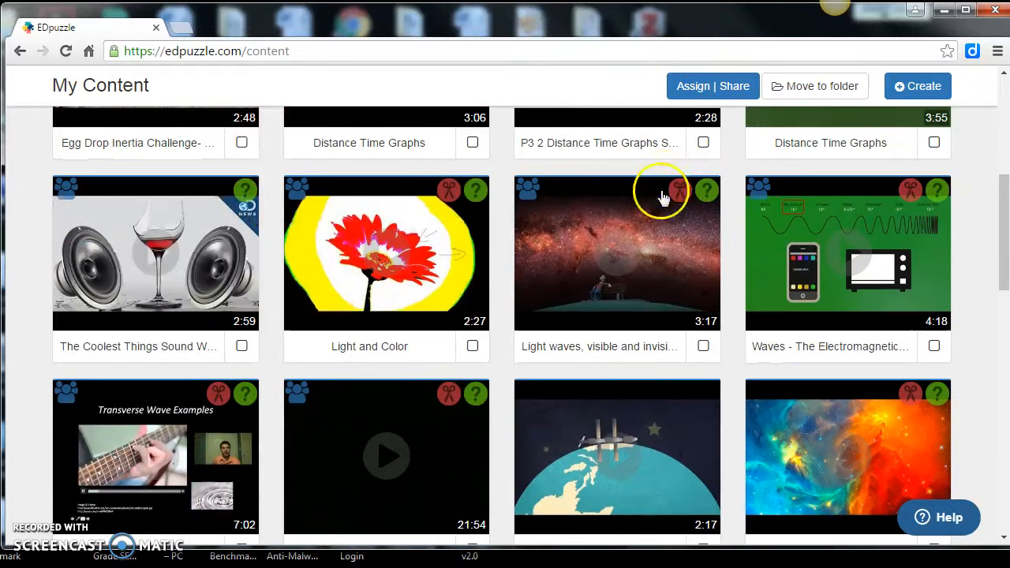
scroll(354, 383, down, 3)
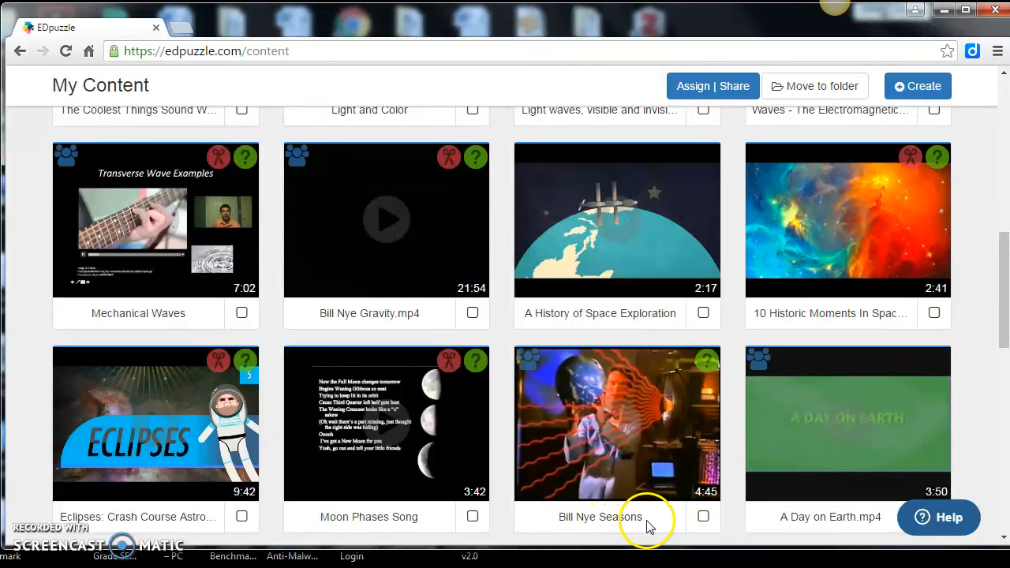
click(611, 430)
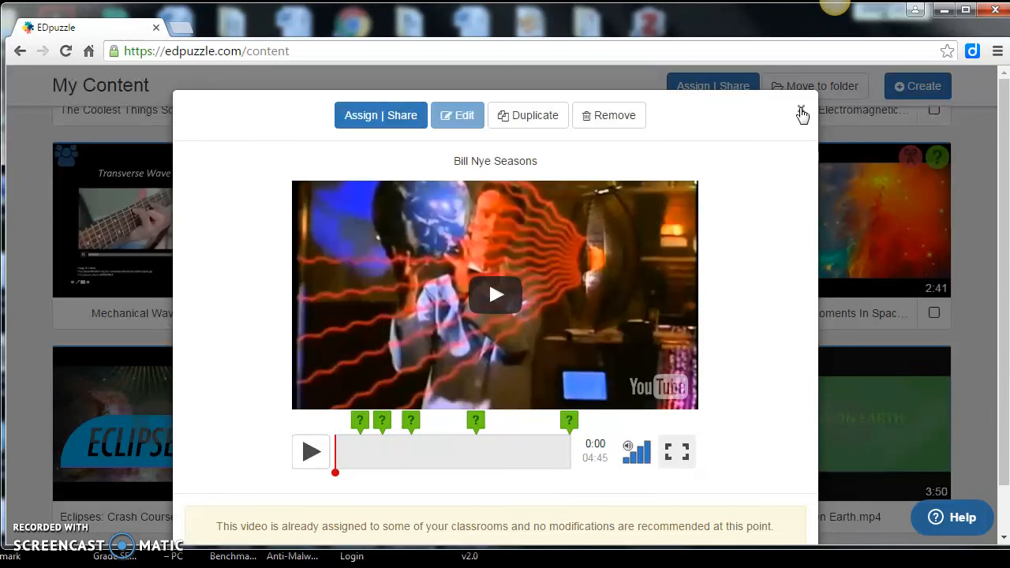
click(802, 115)
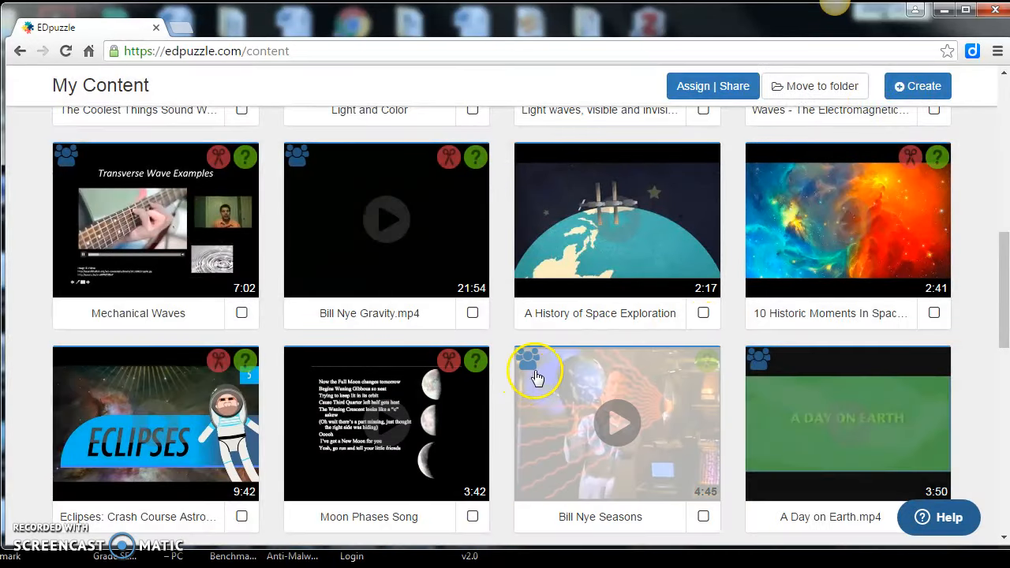
Search the EDpuzzle channel for "Rock Cycle" videos
scroll(536, 375, up, 3)
scroll(538, 377, up, 5)
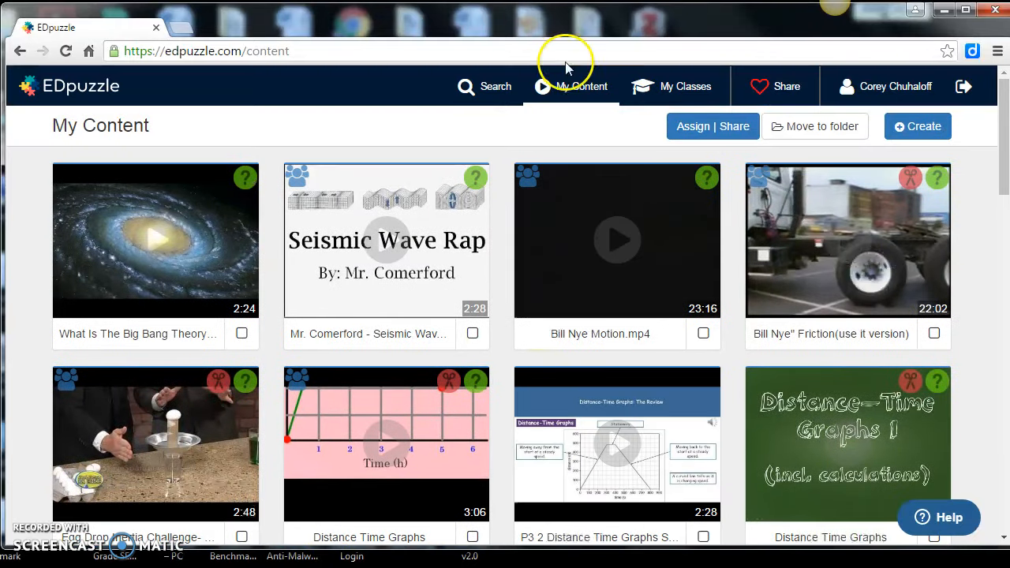
click(485, 100)
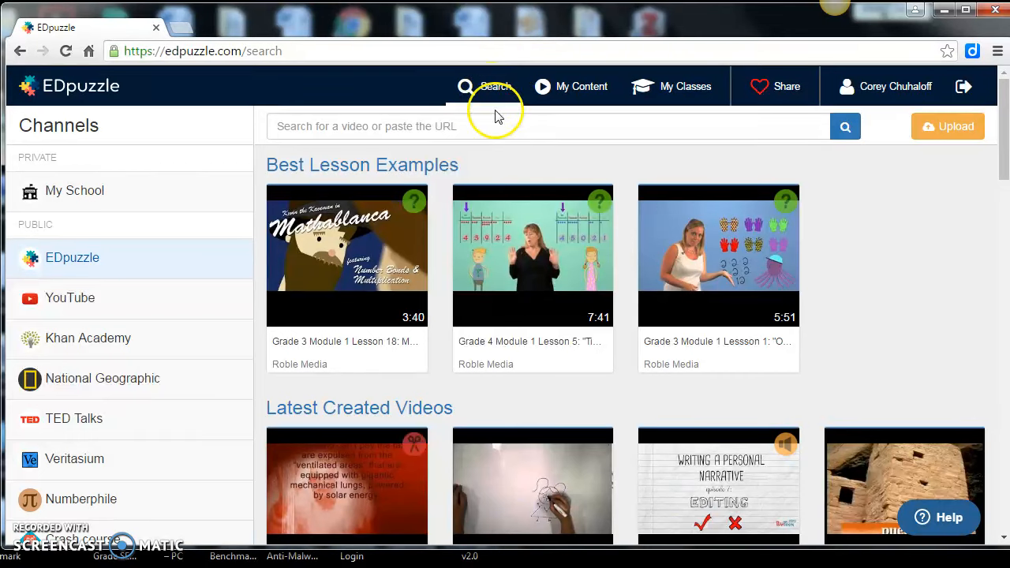
click(360, 130)
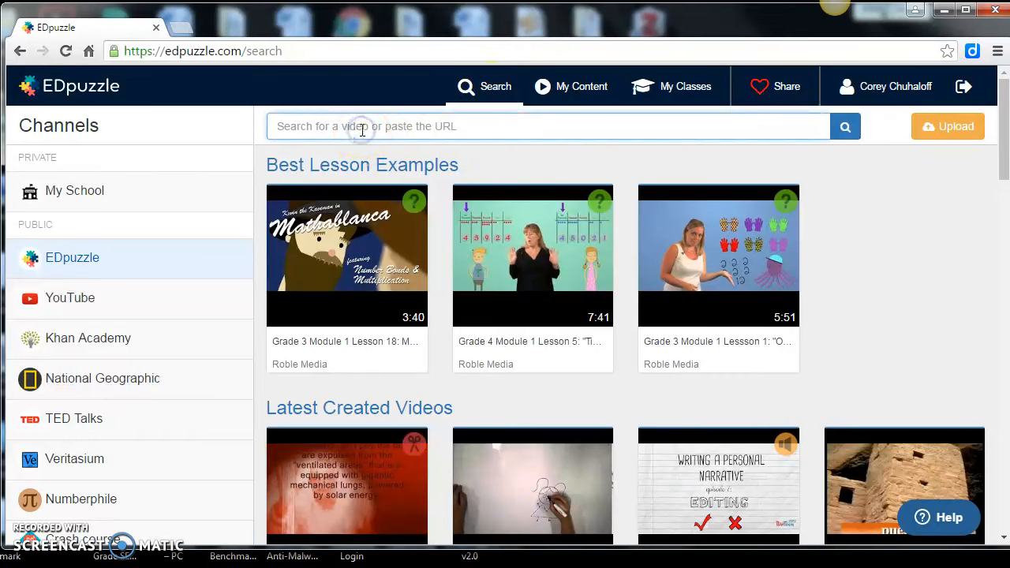
text(Rock Cycle)
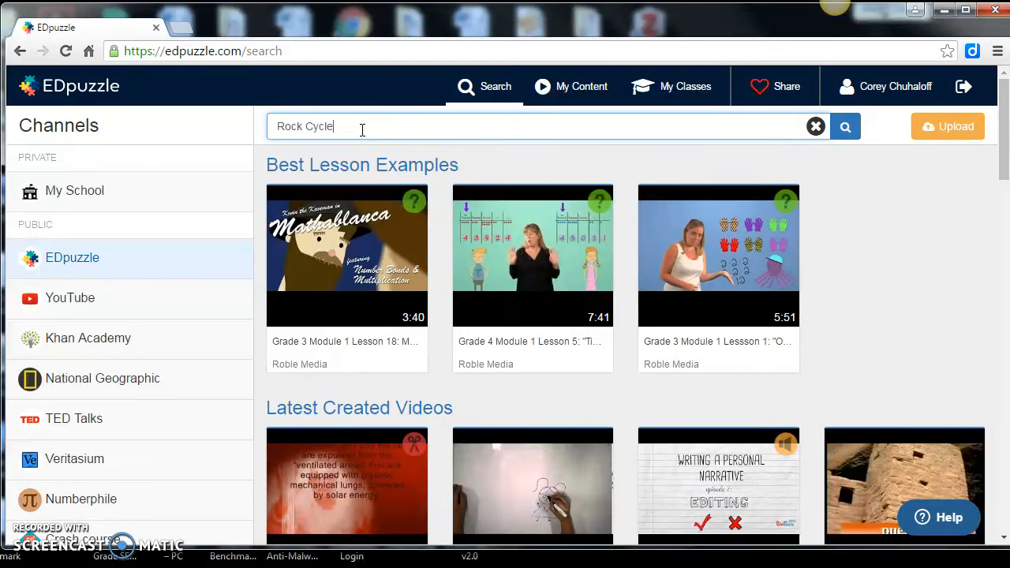
click(853, 131)
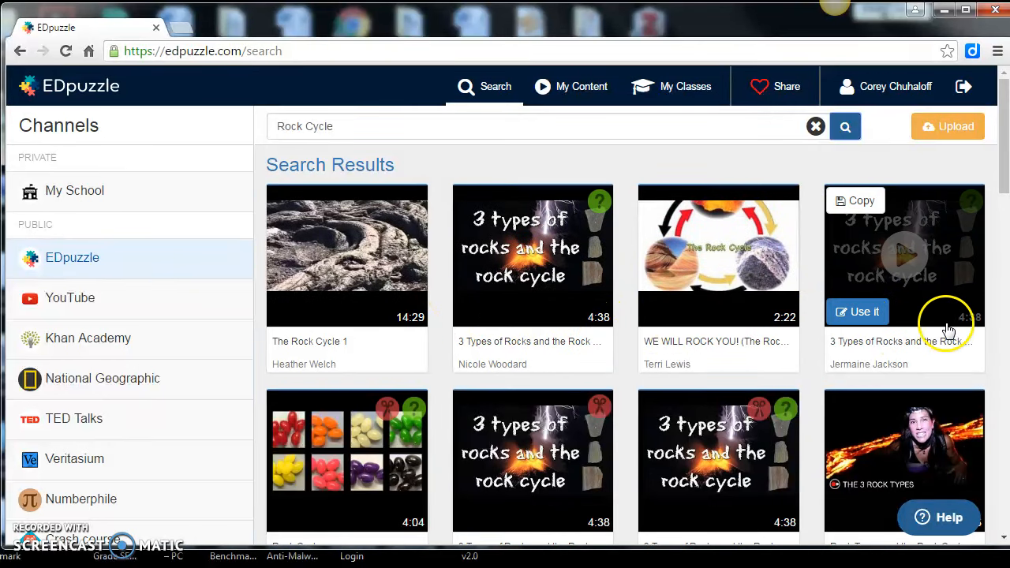
Preview the result "WE WILL ROCK YOU! (The Rock Cycle)" and choose to use it, opening it in the video editor
scroll(368, 452, down, 1)
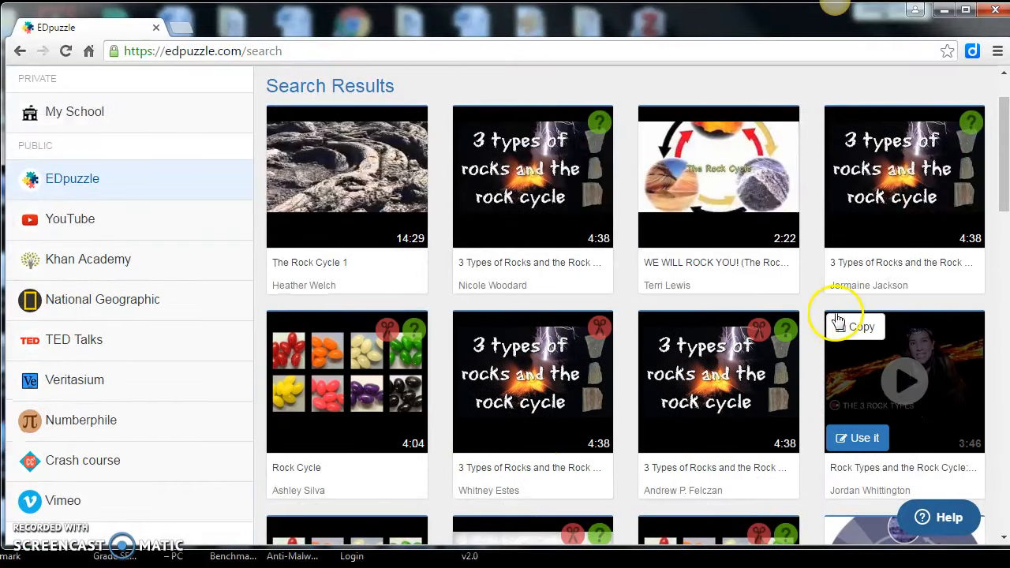
scroll(719, 210, up, 1)
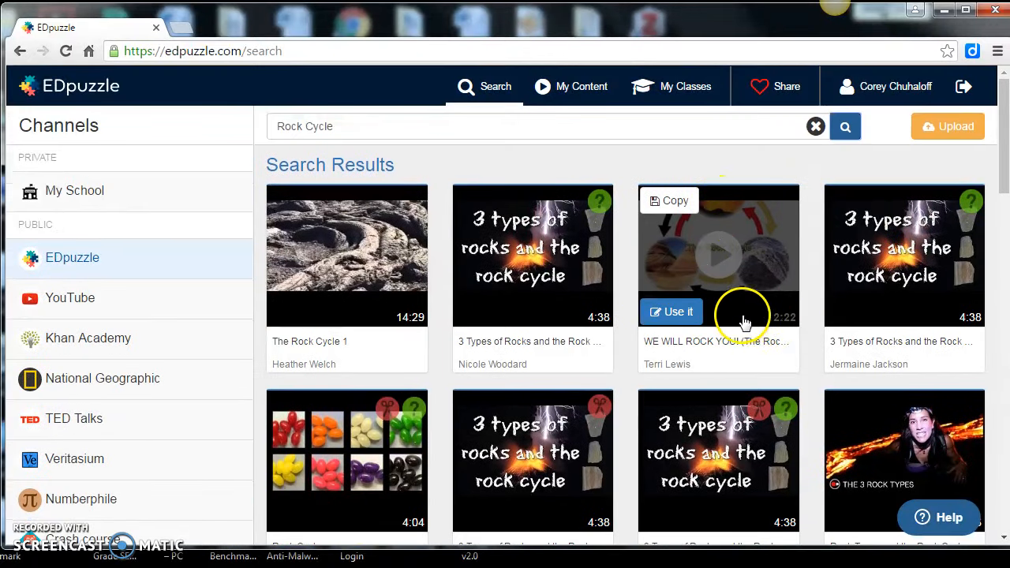
click(724, 256)
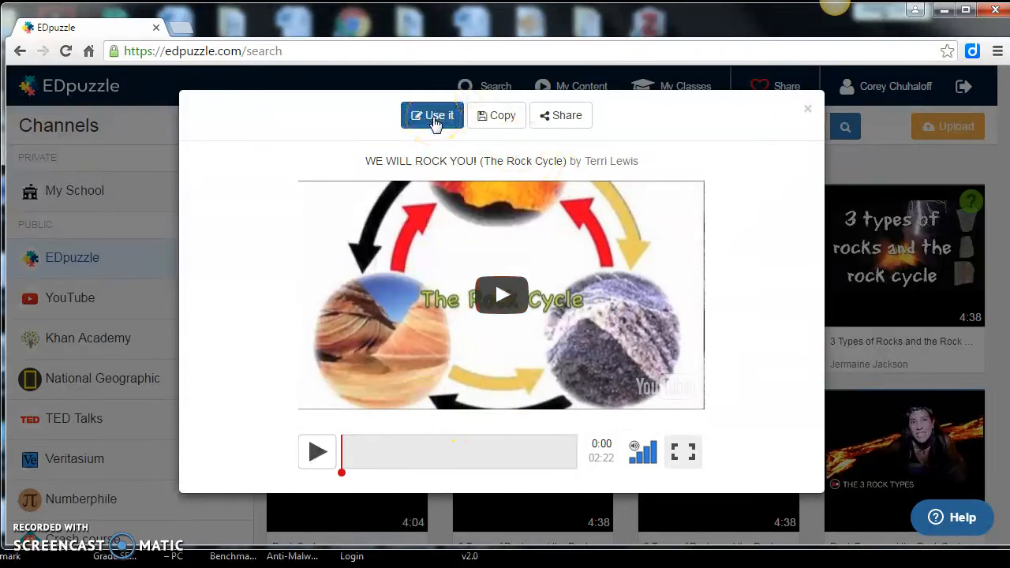
click(435, 120)
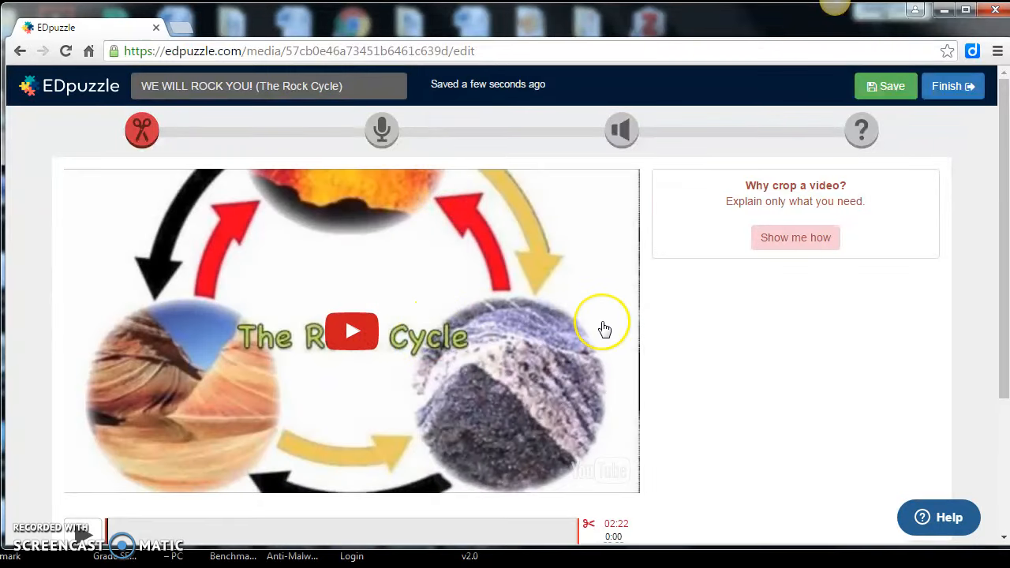
Play the video in the editor with its ad overlay closed, and leave it paused with the playhead at 0:26
scroll(604, 330, down, 1)
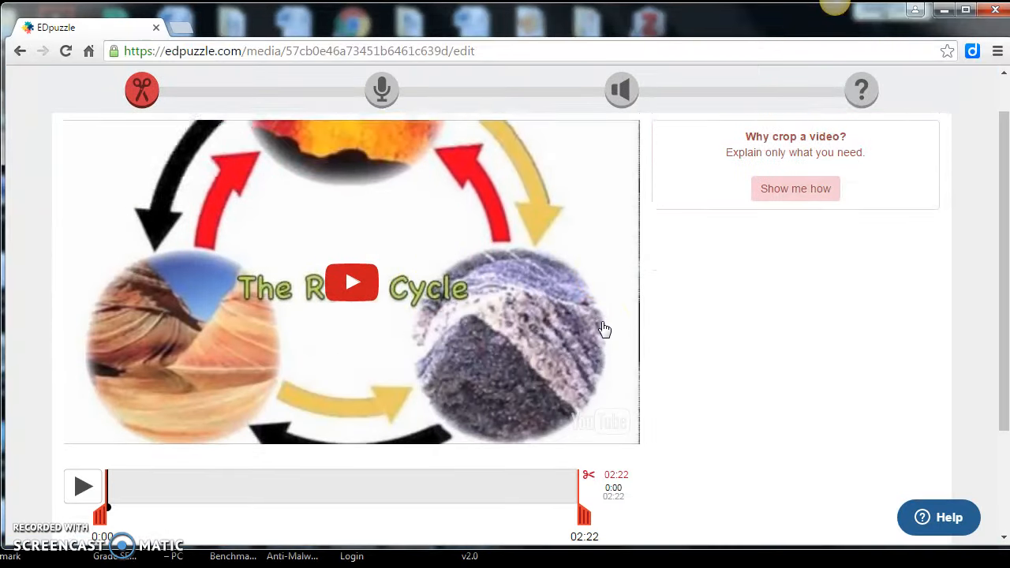
scroll(604, 330, up, 1)
scroll(604, 330, down, 2)
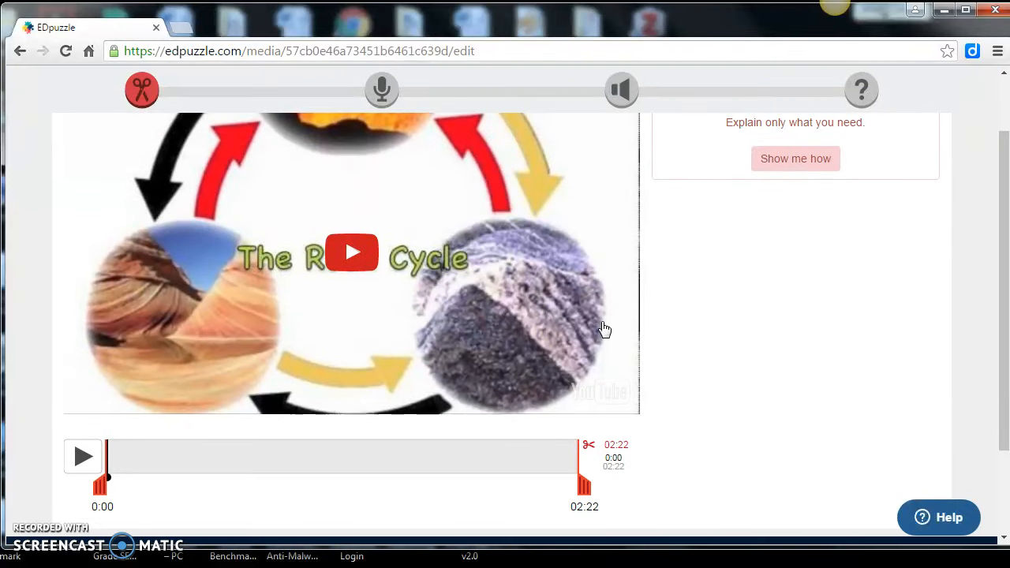
click(590, 467)
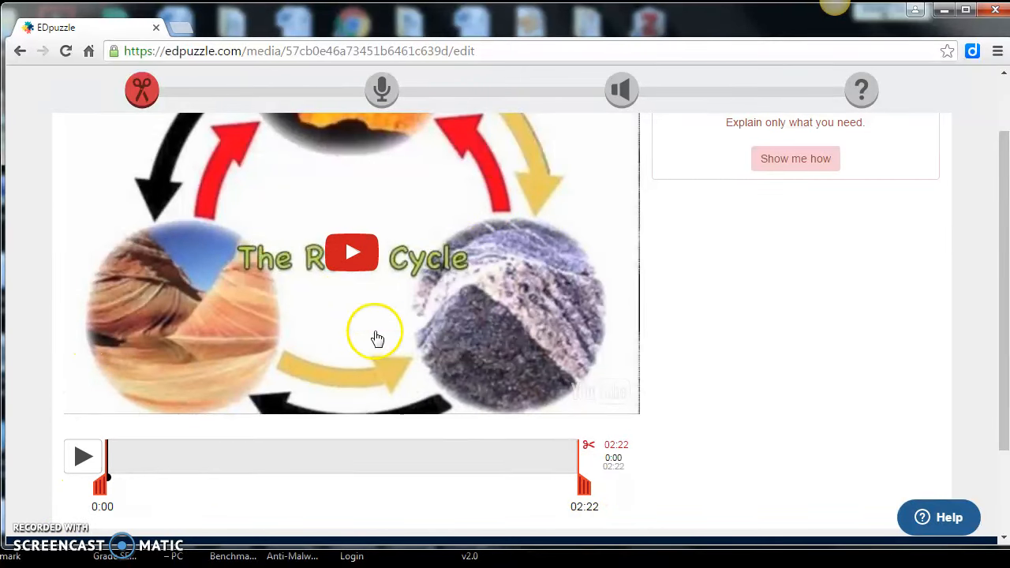
scroll(377, 337, up, 2)
scroll(446, 347, down, 2)
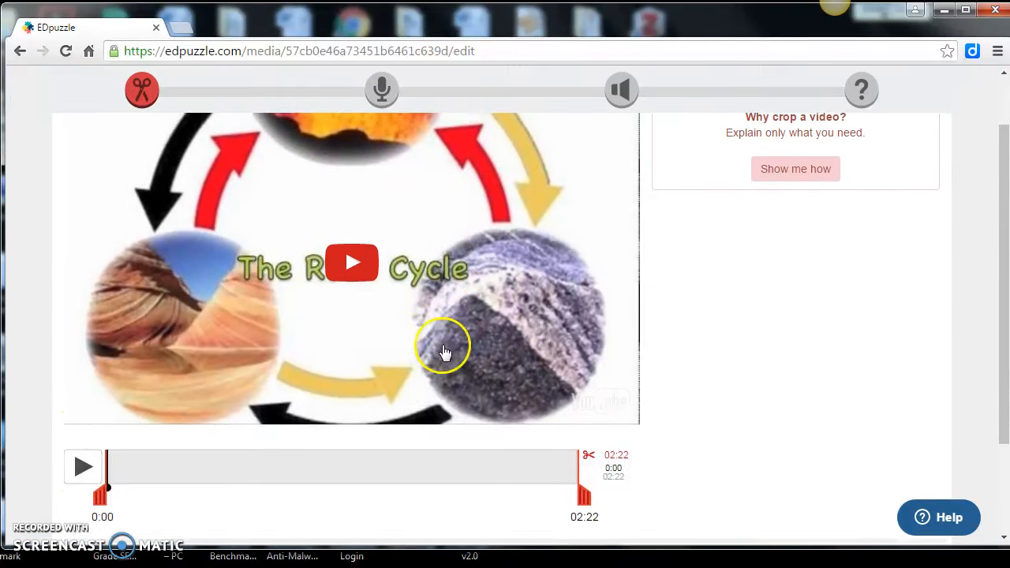
click(351, 260)
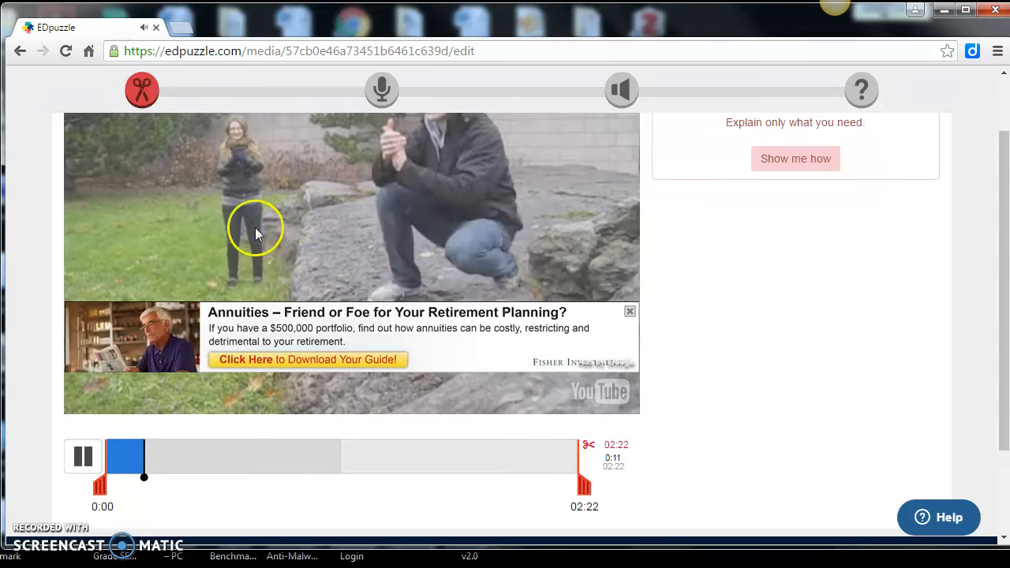
click(630, 313)
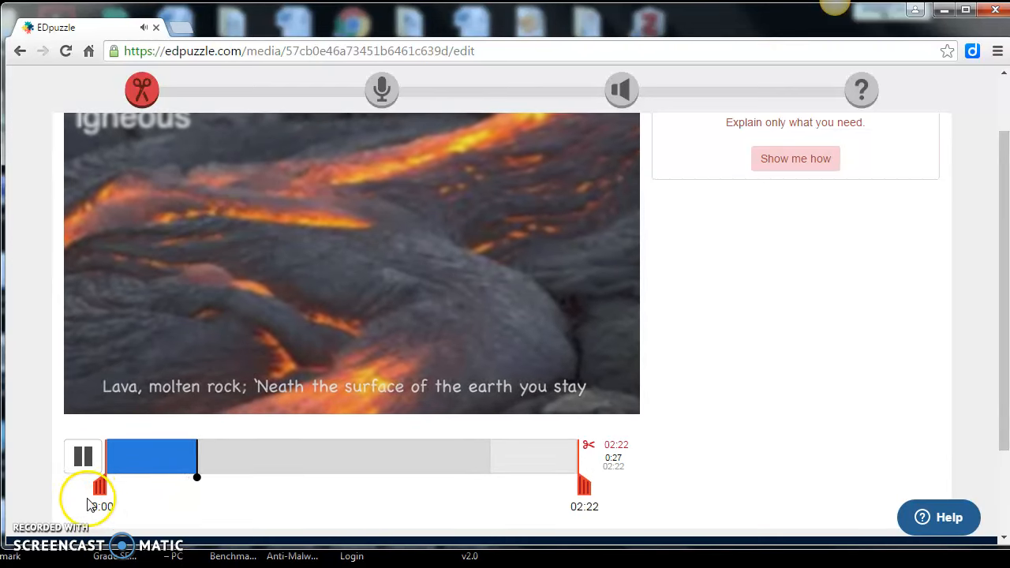
click(182, 479)
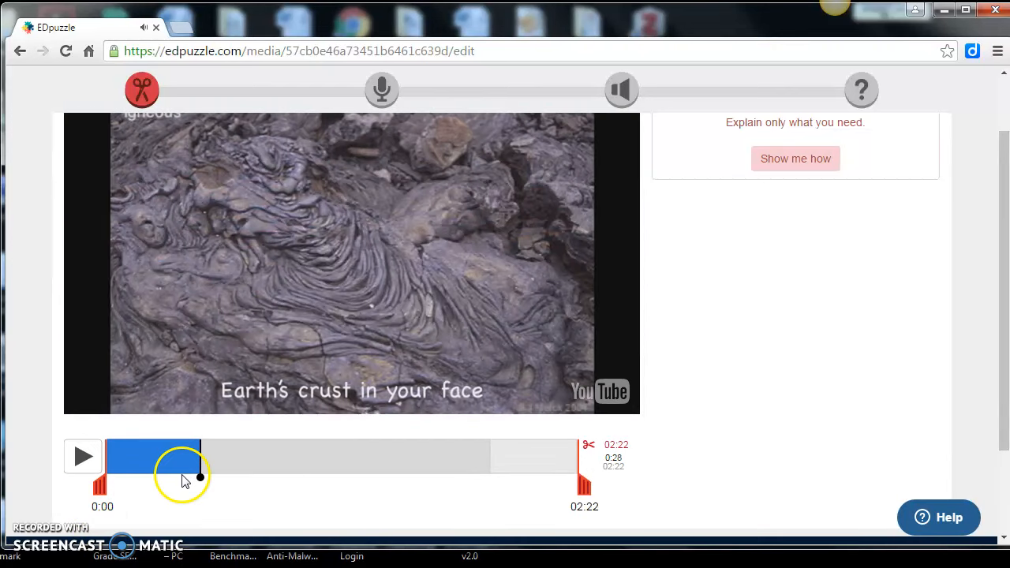
mouse_move(199, 477)
mouse_down()
mouse_move(179, 477)
mouse_move(195, 478)
mouse_up()
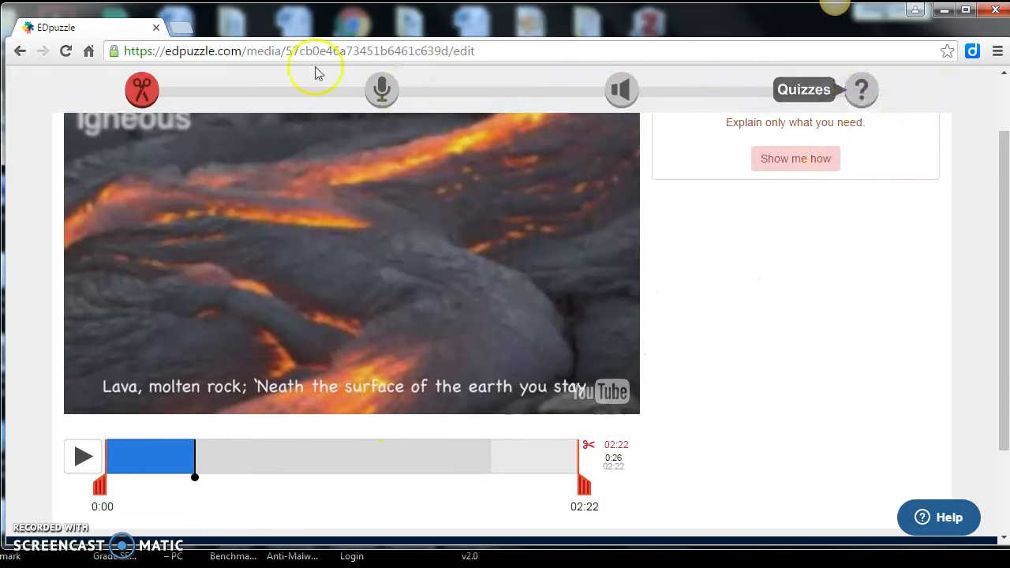
scroll(815, 427, down, 2)
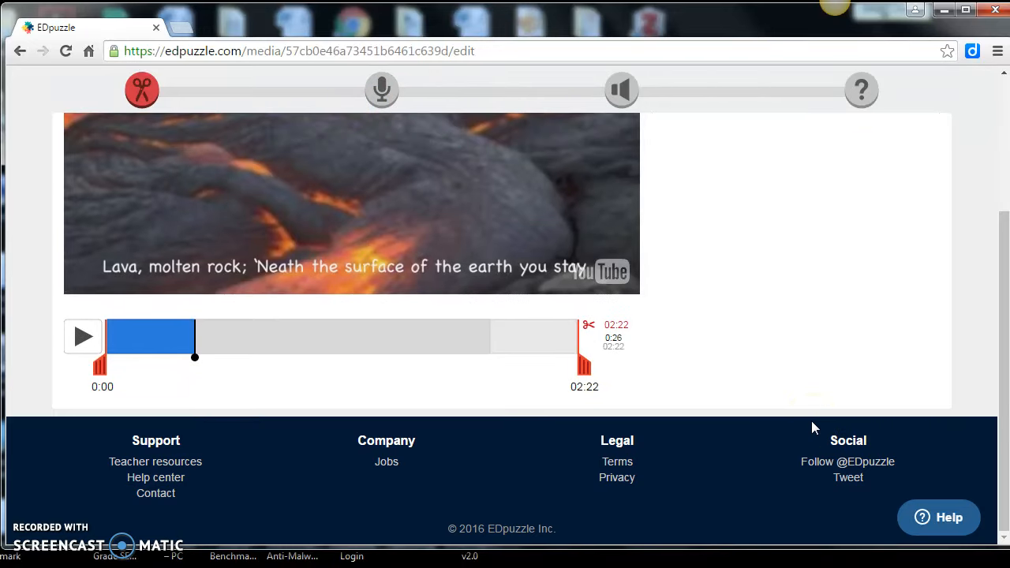
scroll(815, 427, up, 3)
scroll(815, 427, down, 1)
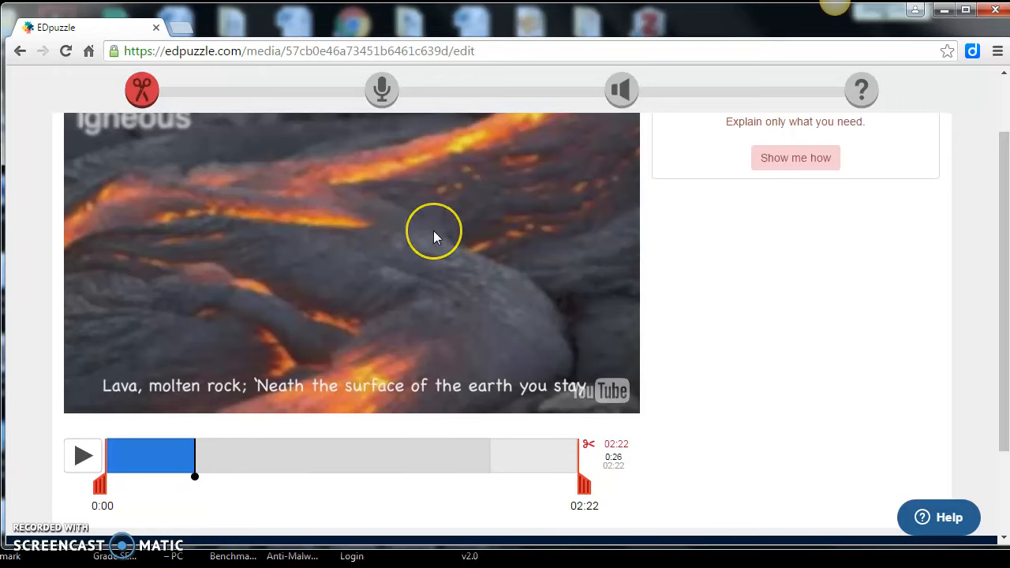
scroll(433, 237, up, 1)
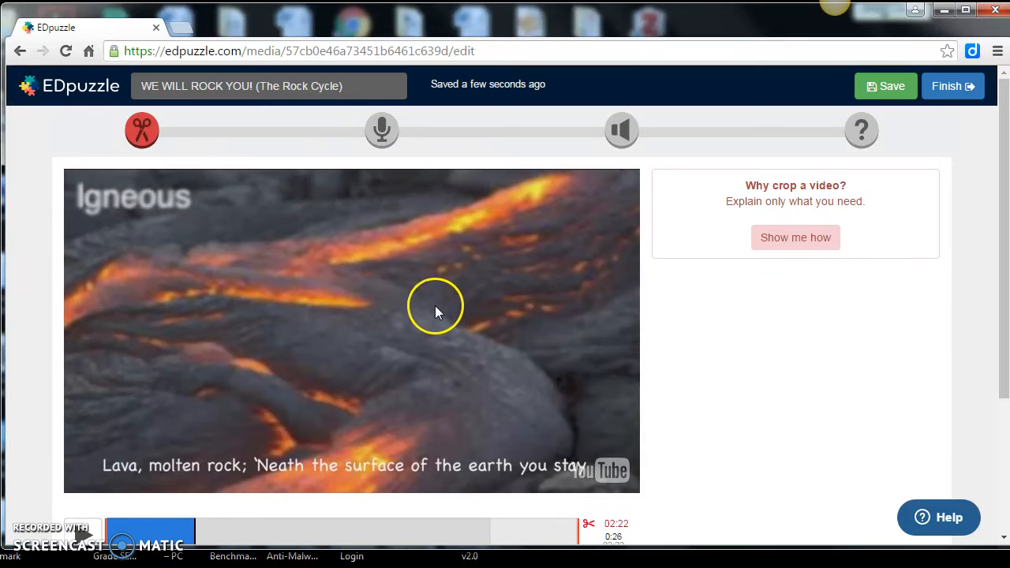
scroll(434, 311, down, 1)
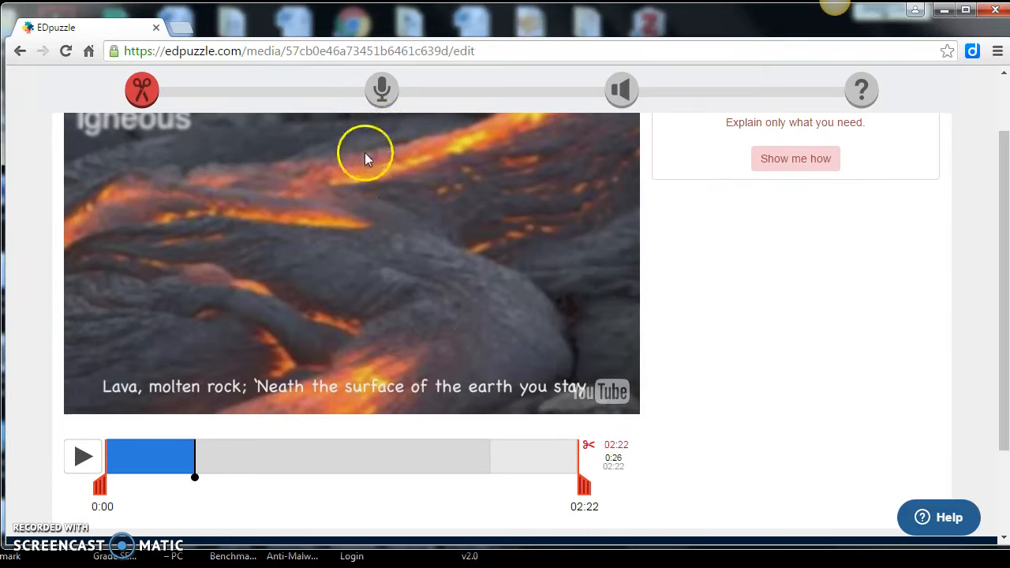
Look over the Audio Track stage and the Audio Notes stage of the video editor
scroll(364, 158, up, 1)
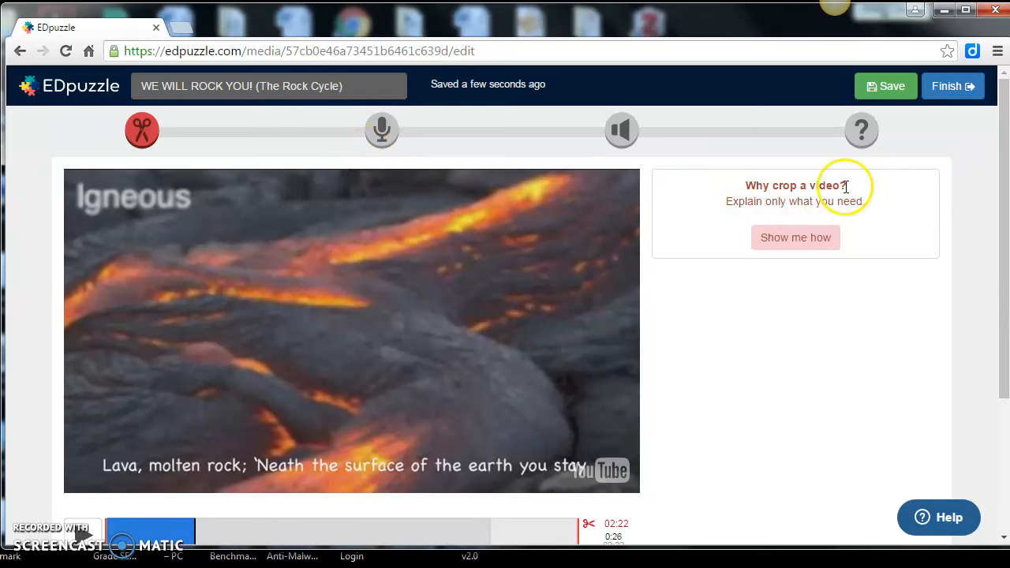
scroll(522, 407, down, 1)
scroll(521, 407, up, 1)
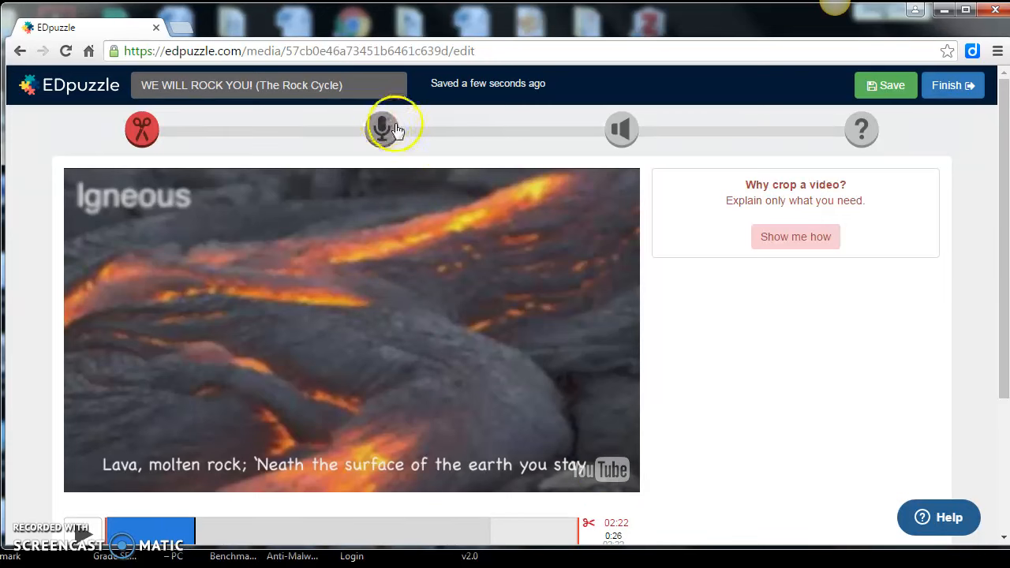
click(380, 135)
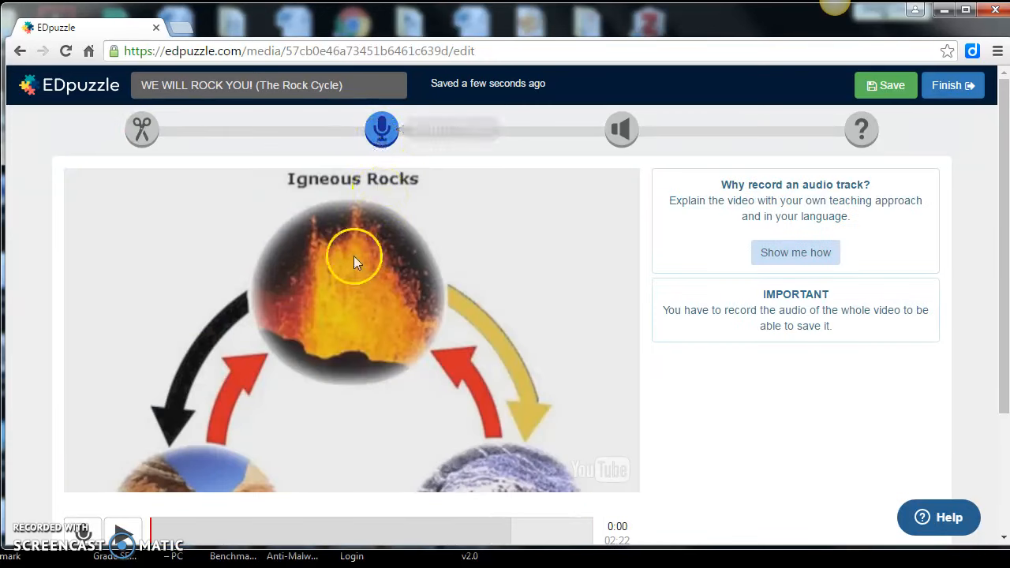
scroll(197, 446, down, 2)
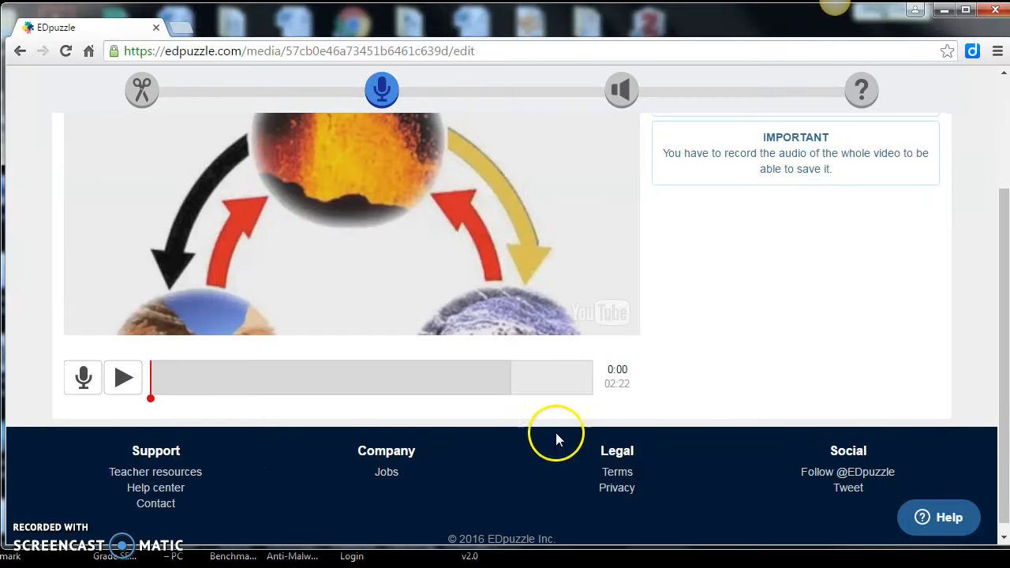
scroll(505, 349, up, 2)
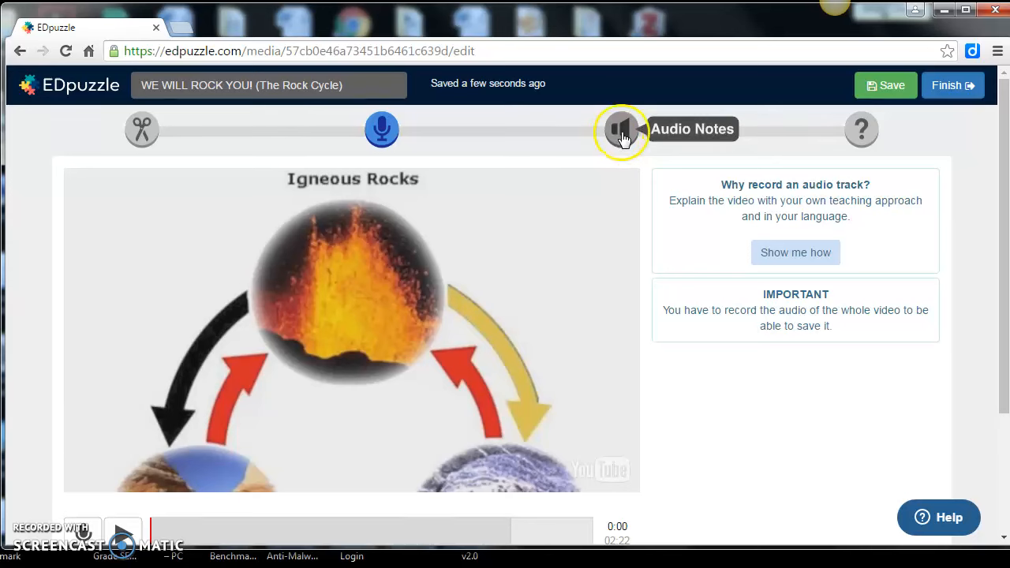
click(621, 130)
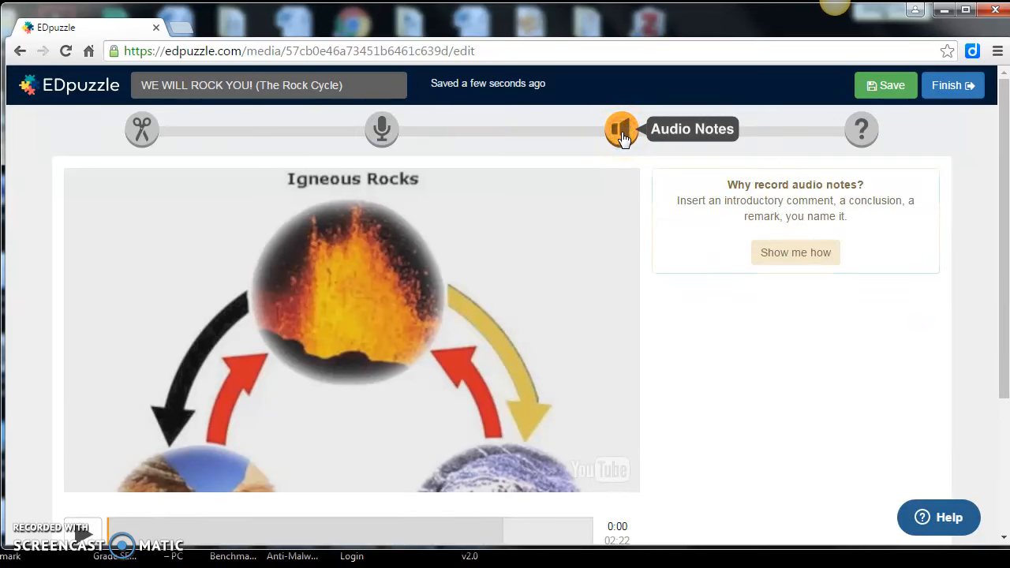
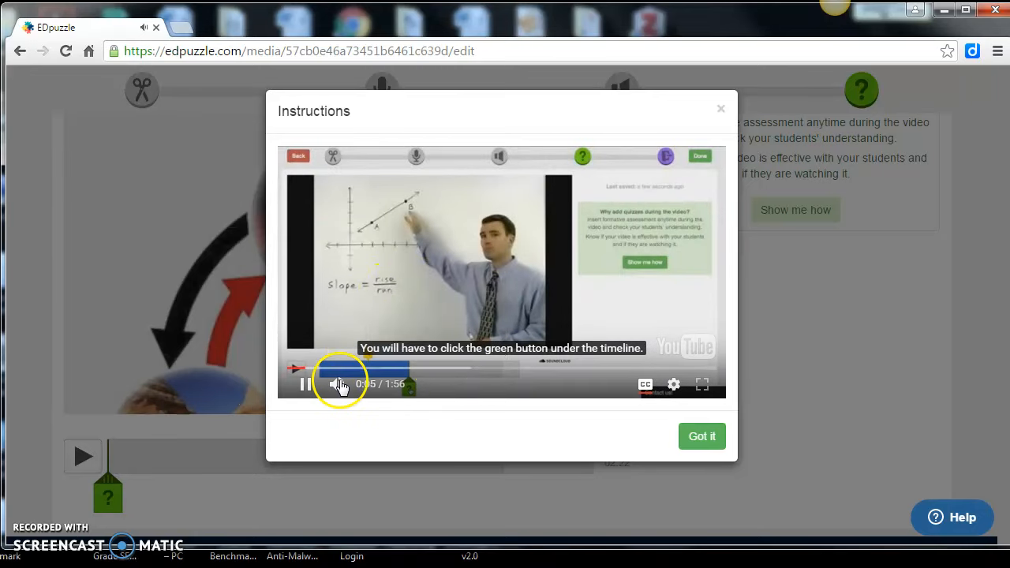
Dismiss the quiz instructions video, play the Rock Cycle video to 0:26 and insert a question there
mouse_move(311, 396)
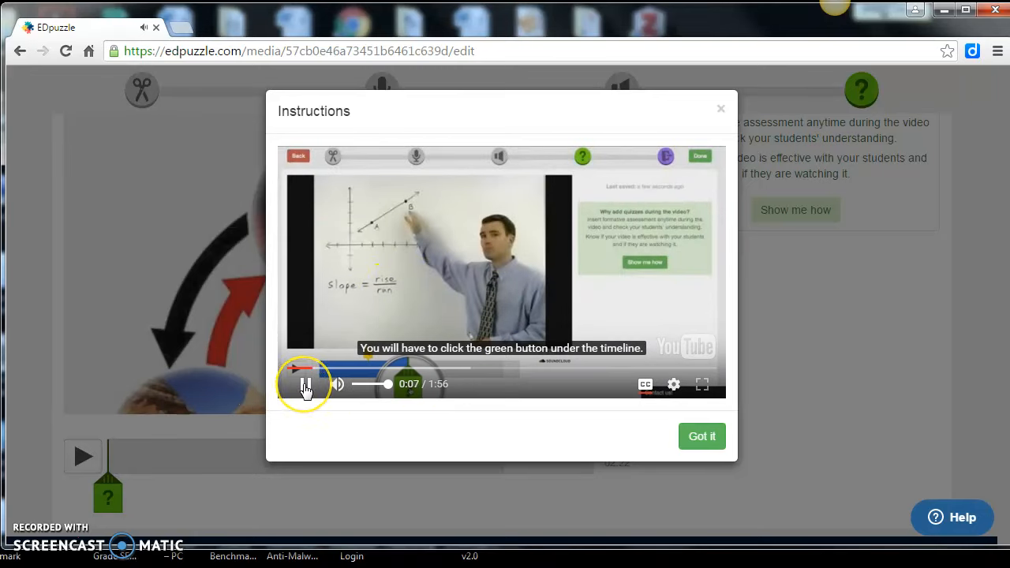
click(692, 437)
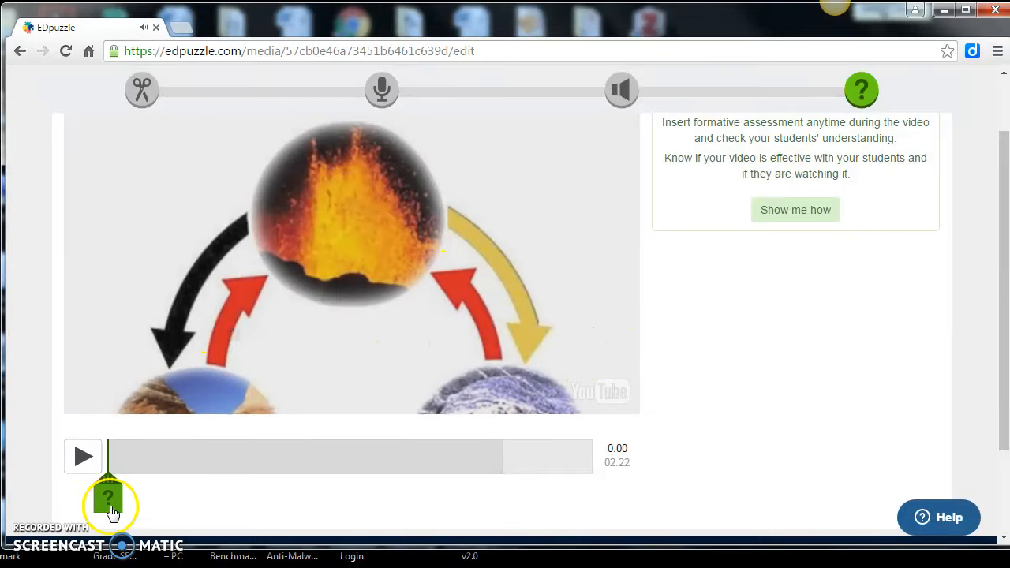
click(83, 459)
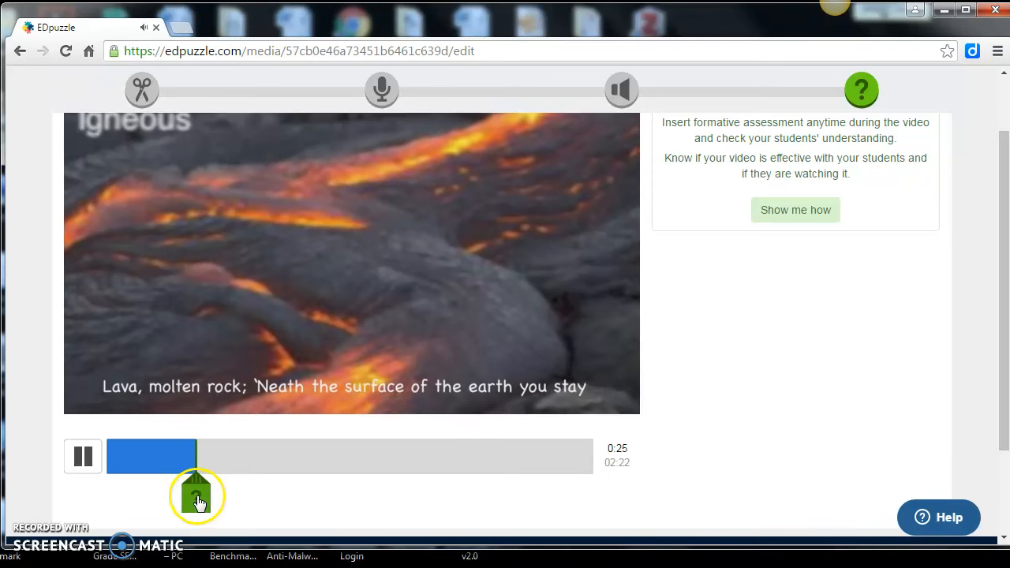
click(196, 495)
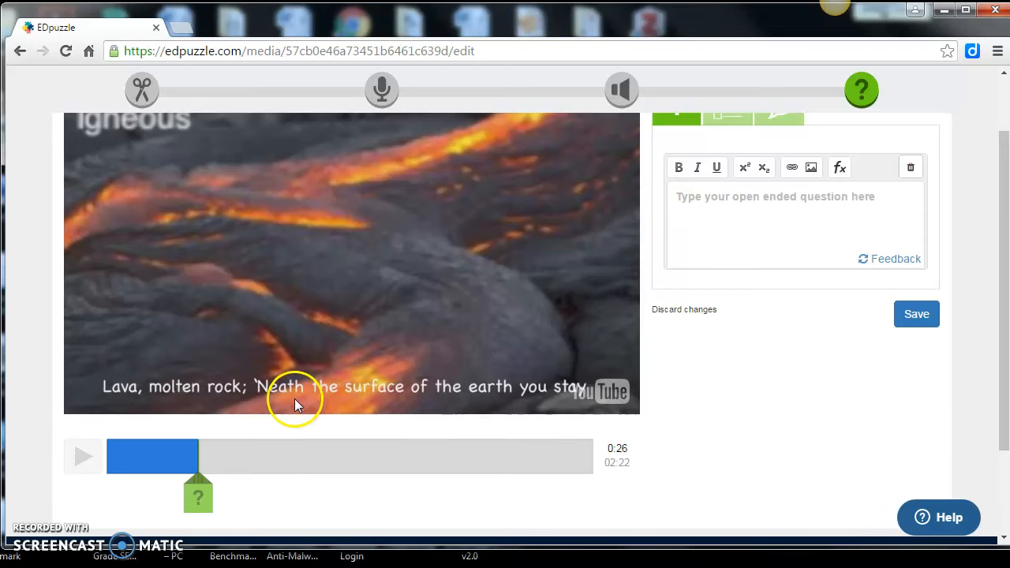
Look through the open-ended, multiple-choice and comment formats available for the new question
click(695, 201)
scroll(731, 253, up, 1)
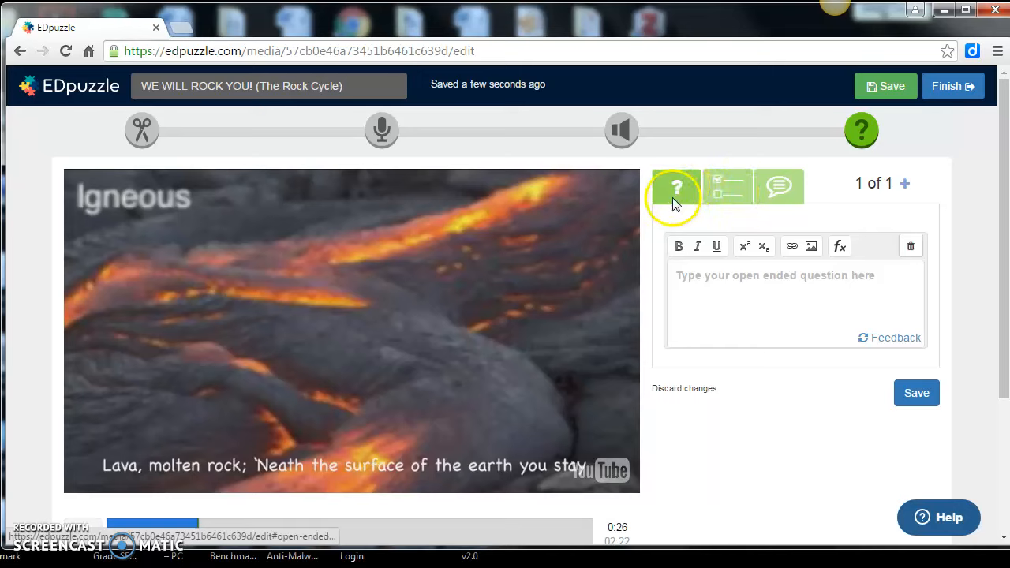
click(728, 191)
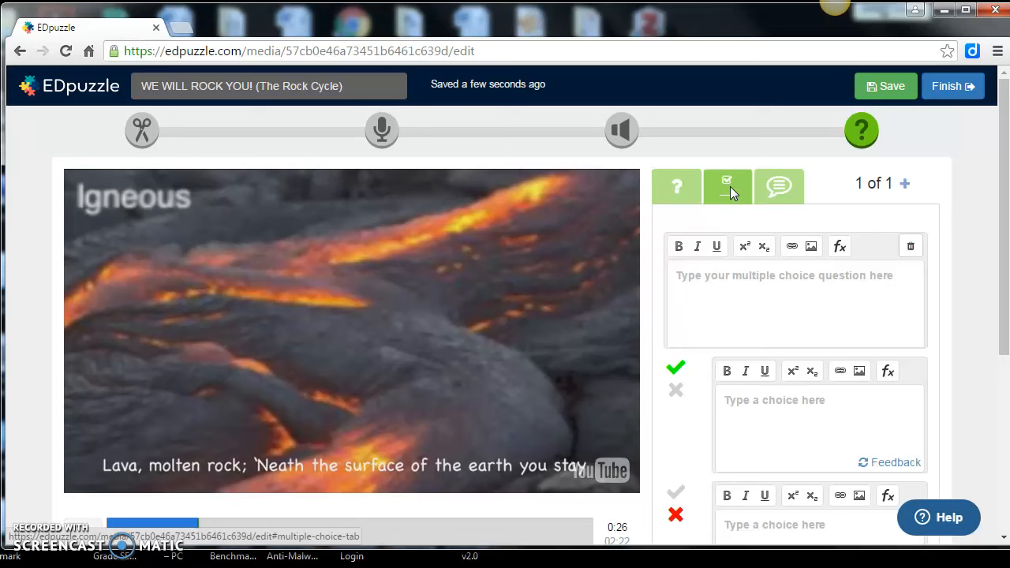
click(782, 189)
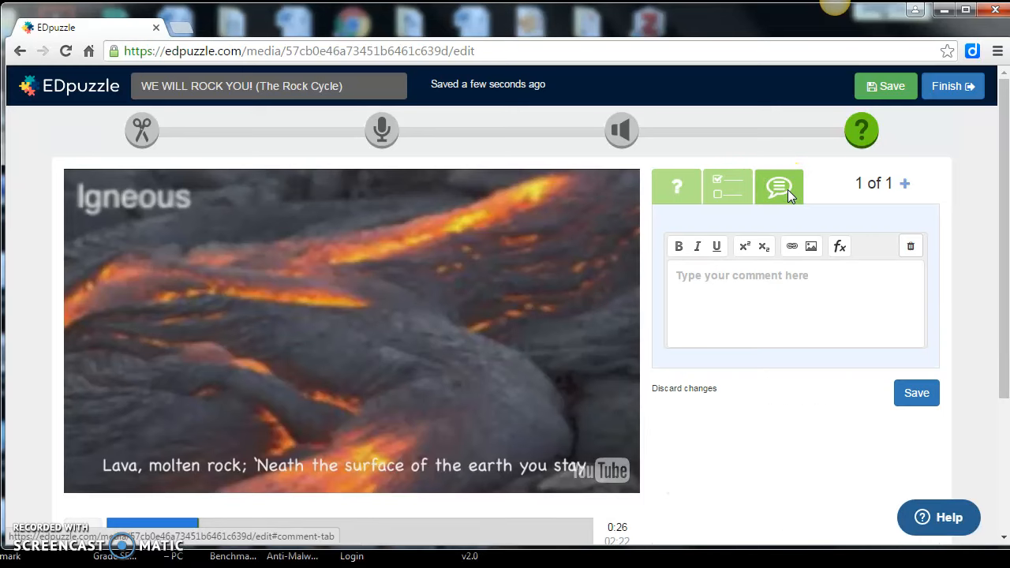
click(687, 194)
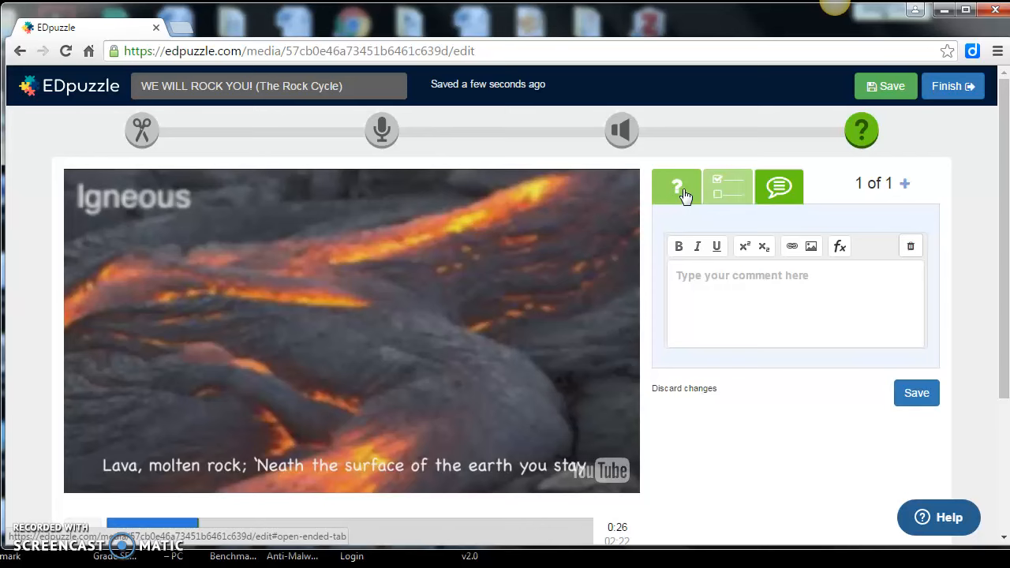
Make the question multiple choice and enter "What is lava composed of?" as its text
click(727, 191)
click(733, 280)
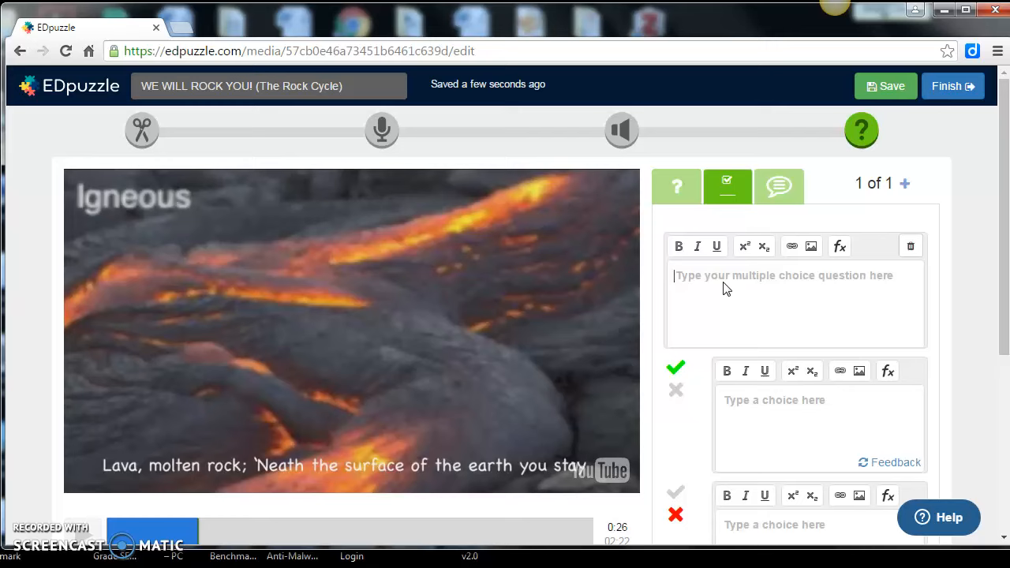
click(724, 282)
text(WH)
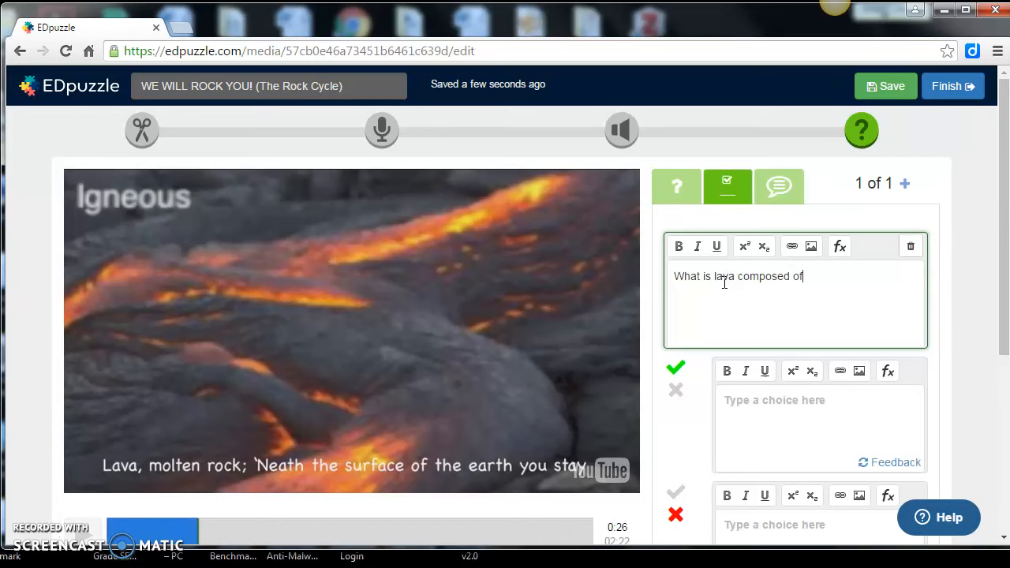
Add a third answer and fill in the choices "Molten rock" as correct, with "Sediments" and "harden magma" as incorrect
scroll(718, 419, down, 2)
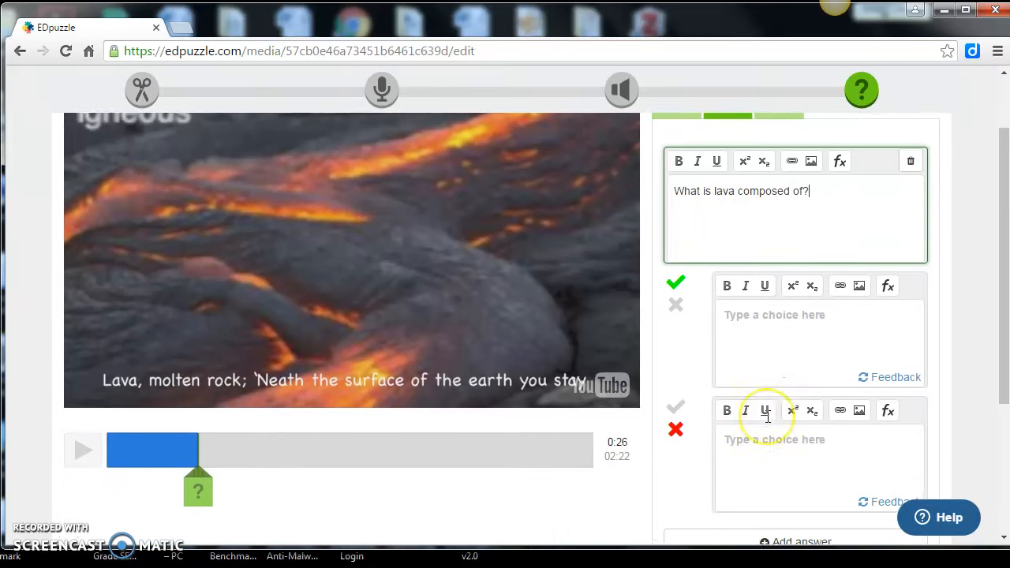
scroll(761, 441, up, 1)
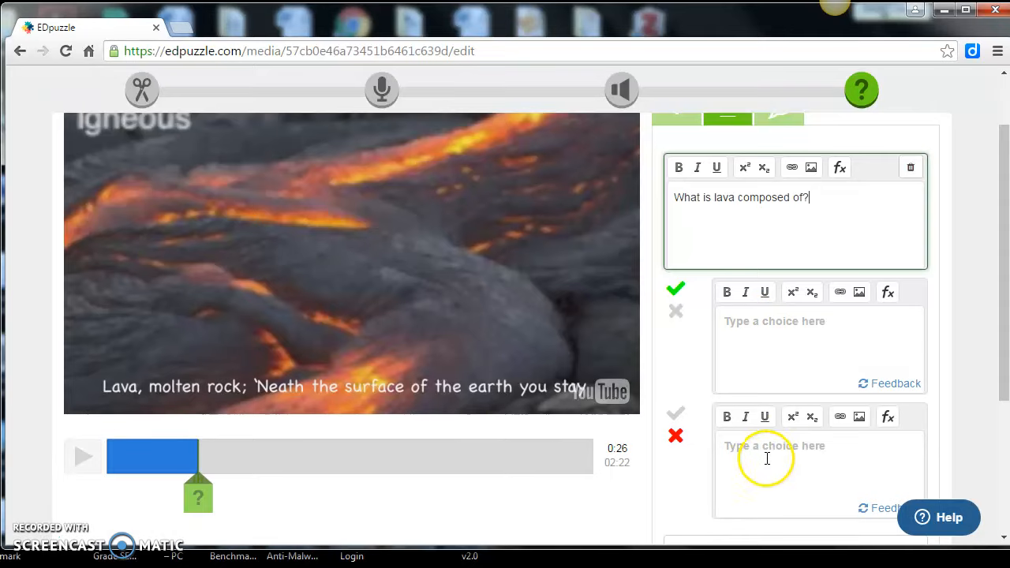
scroll(773, 457, down, 2)
click(778, 392)
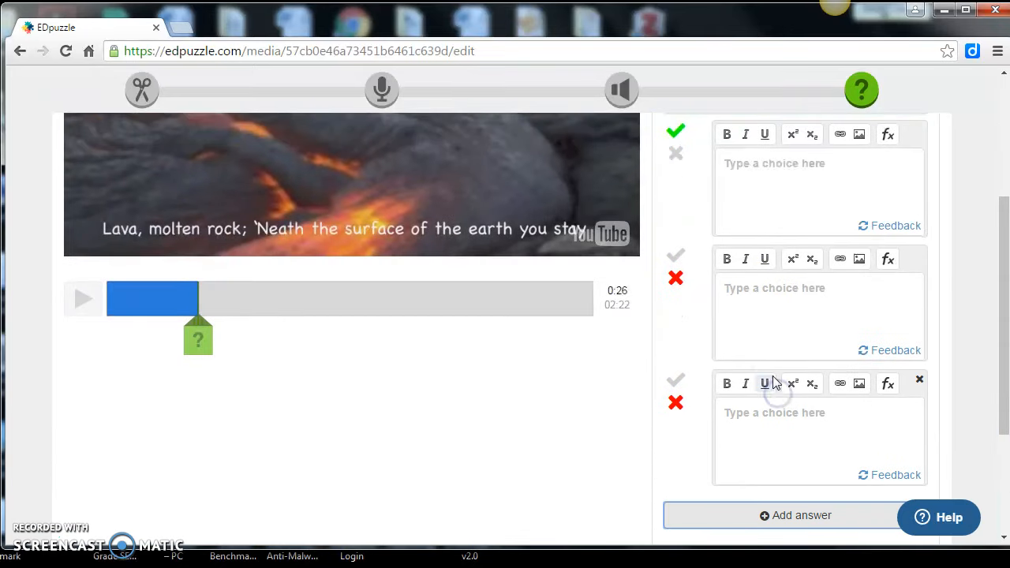
scroll(761, 255, up, 1)
click(736, 242)
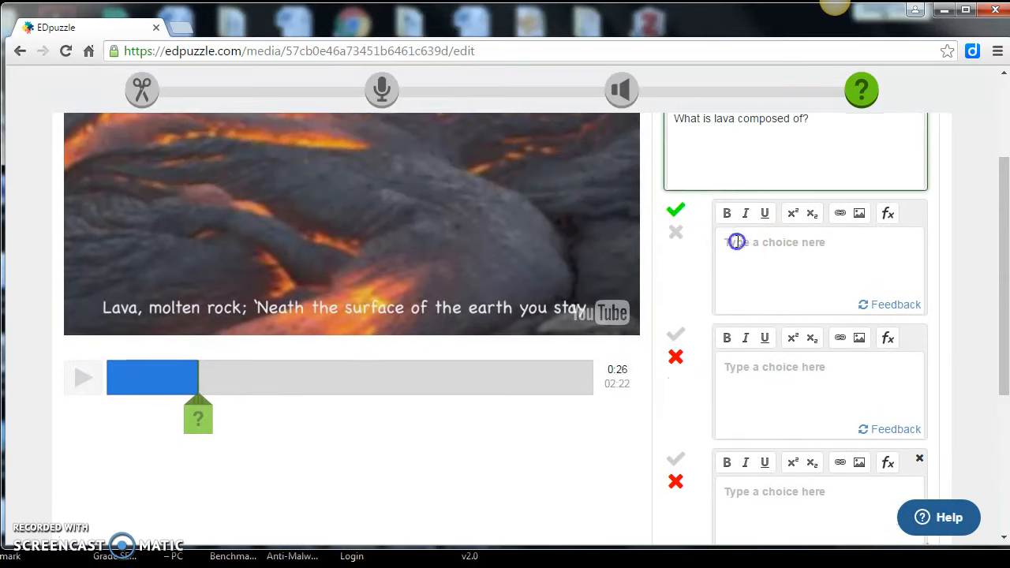
text(MO)
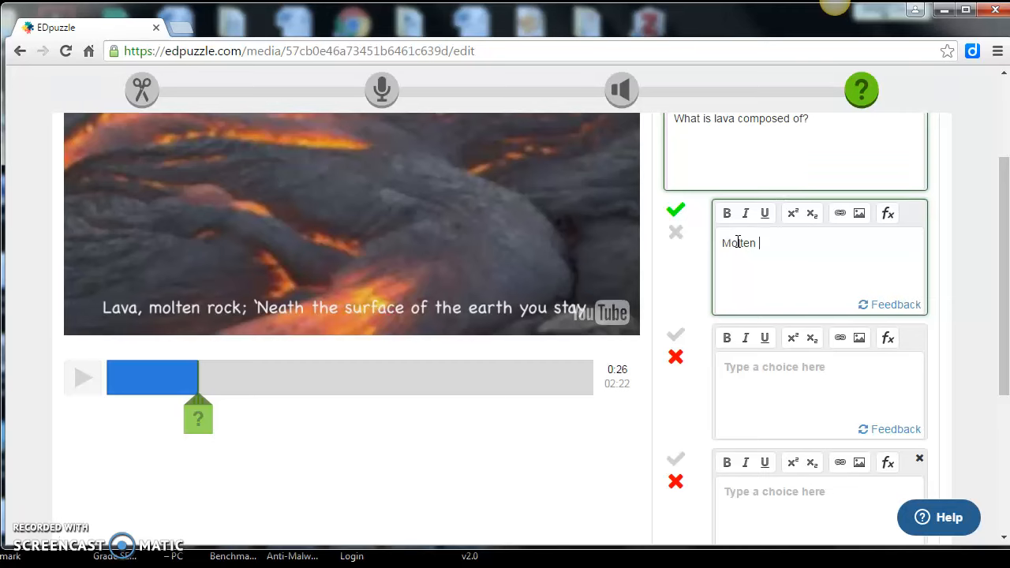
click(779, 369)
text(Sediments)
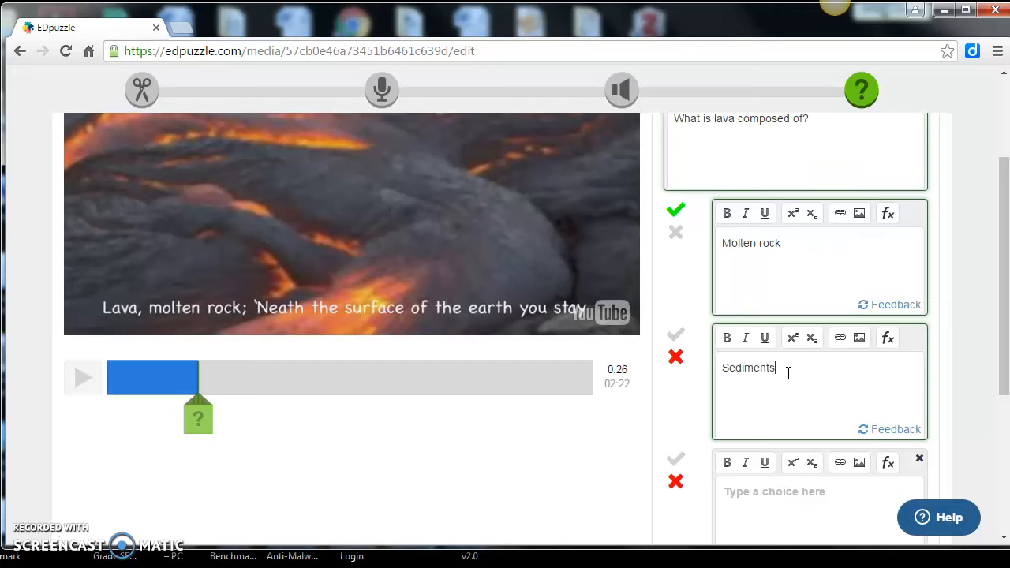
click(765, 495)
text(harden magma)
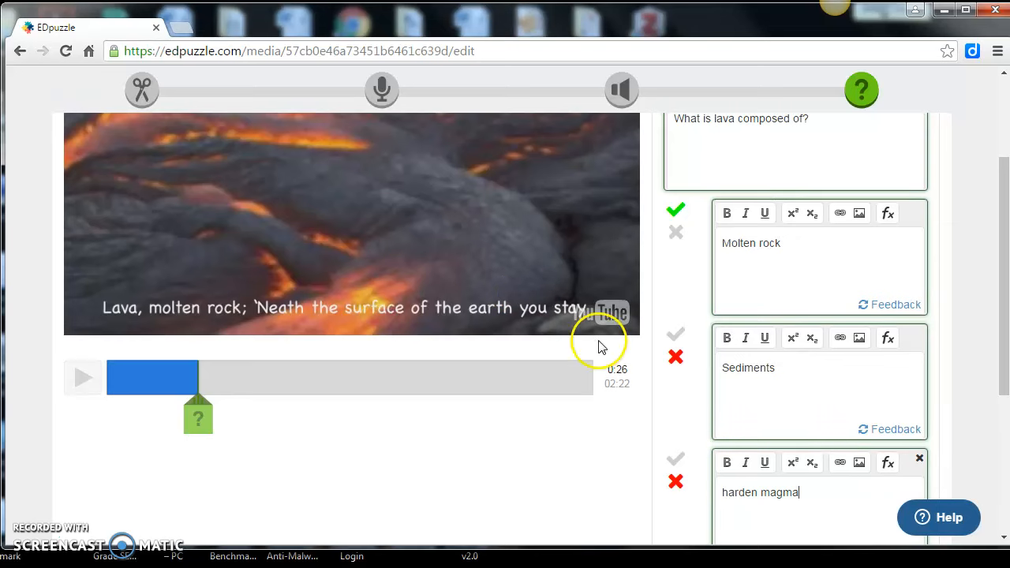
Add a second, blank question at 0:26 and return to the first one
scroll(799, 448, down, 1)
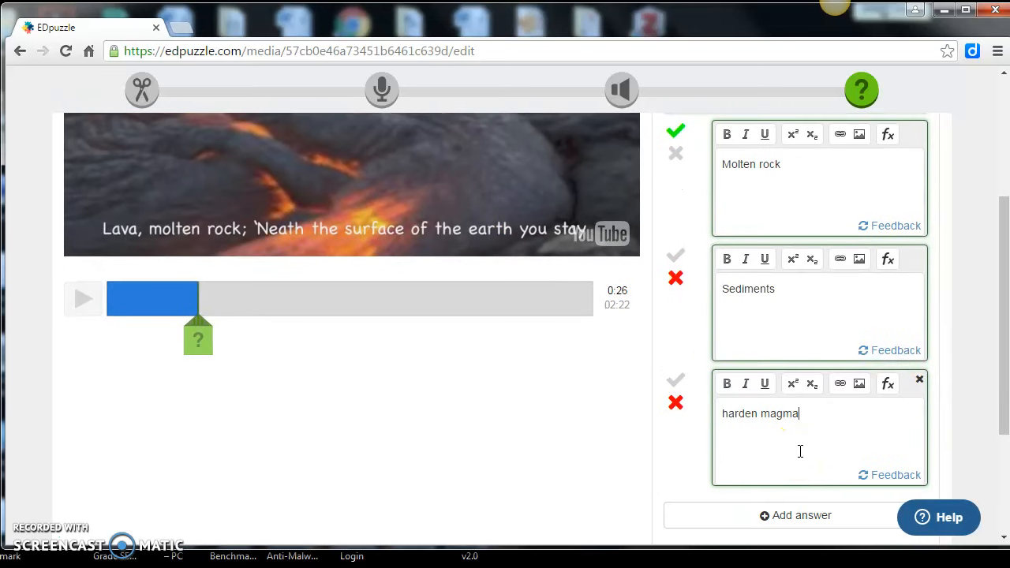
scroll(799, 450, up, 3)
scroll(799, 450, down, 1)
scroll(799, 450, up, 1)
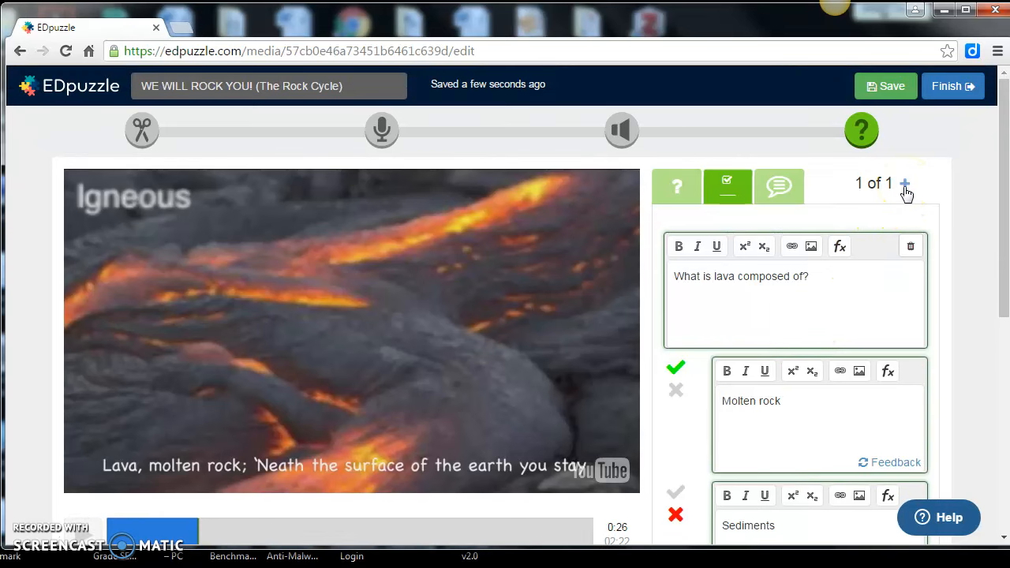
click(904, 184)
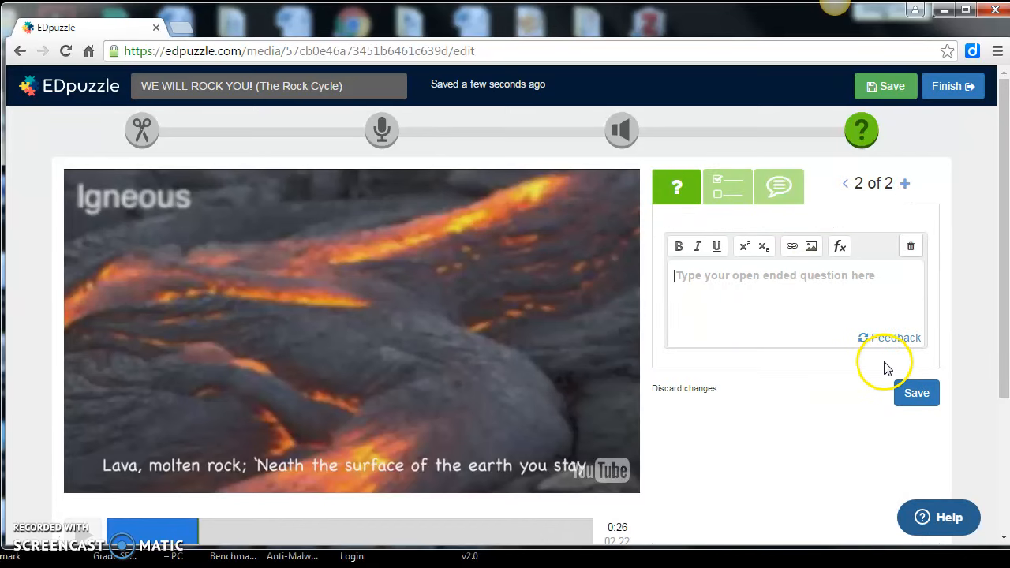
click(845, 183)
Save the lava question and review its student preview beside the video
scroll(919, 414, down, 3)
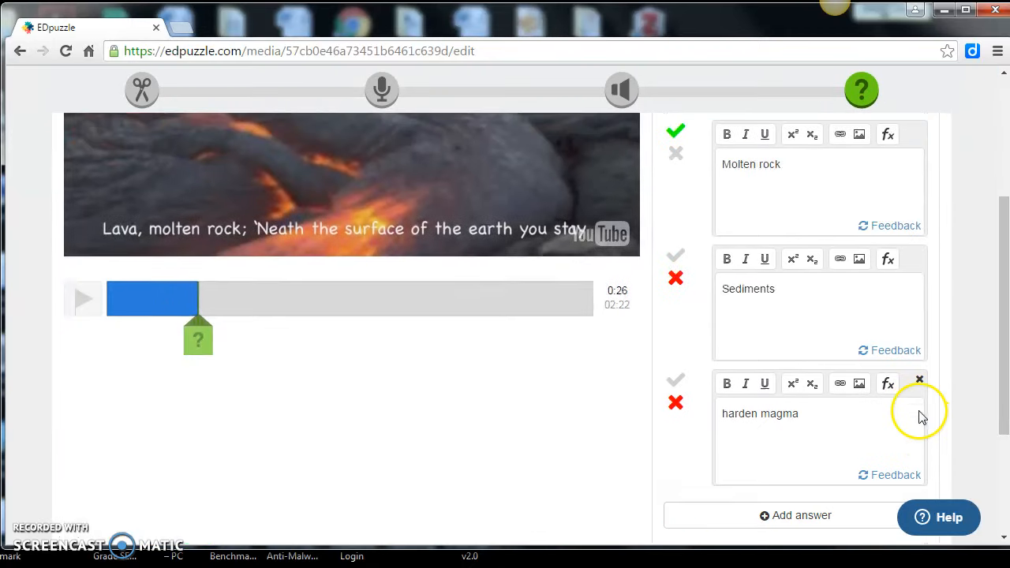
scroll(899, 457, down, 2)
click(907, 420)
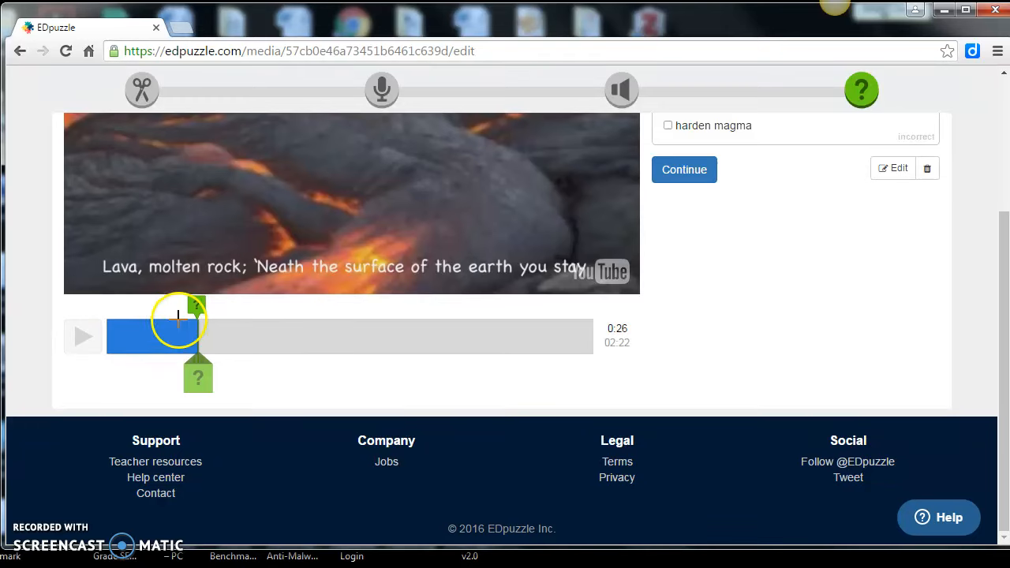
scroll(437, 276, up, 1)
scroll(438, 275, up, 1)
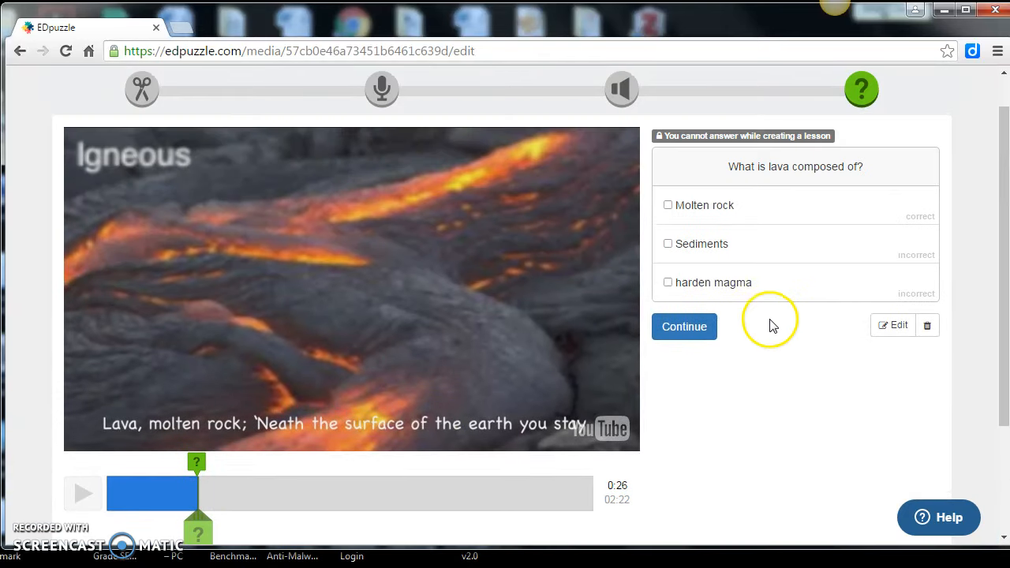
Continue the video past the saved question and pause it at 0:33
click(686, 330)
click(898, 326)
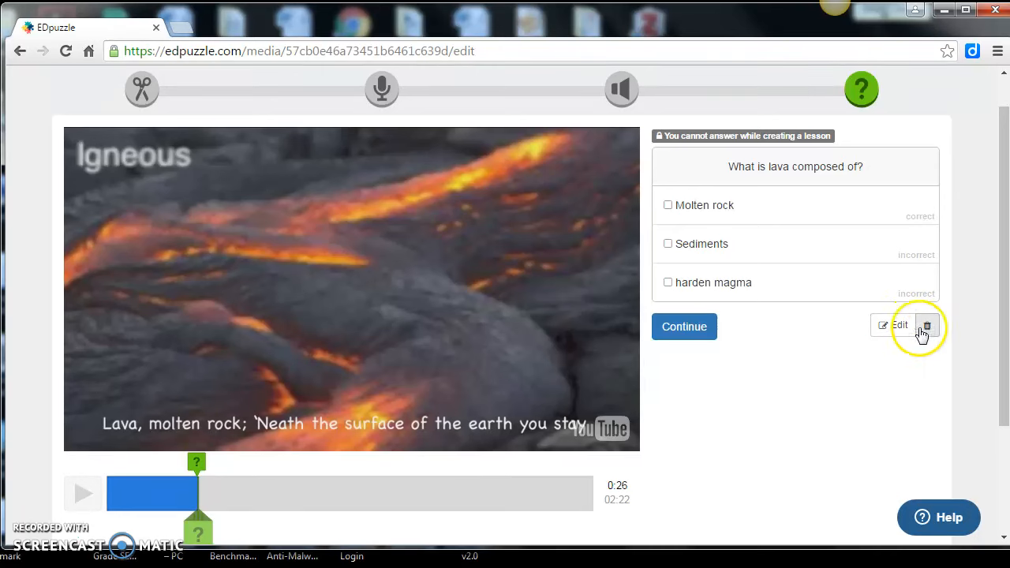
click(686, 327)
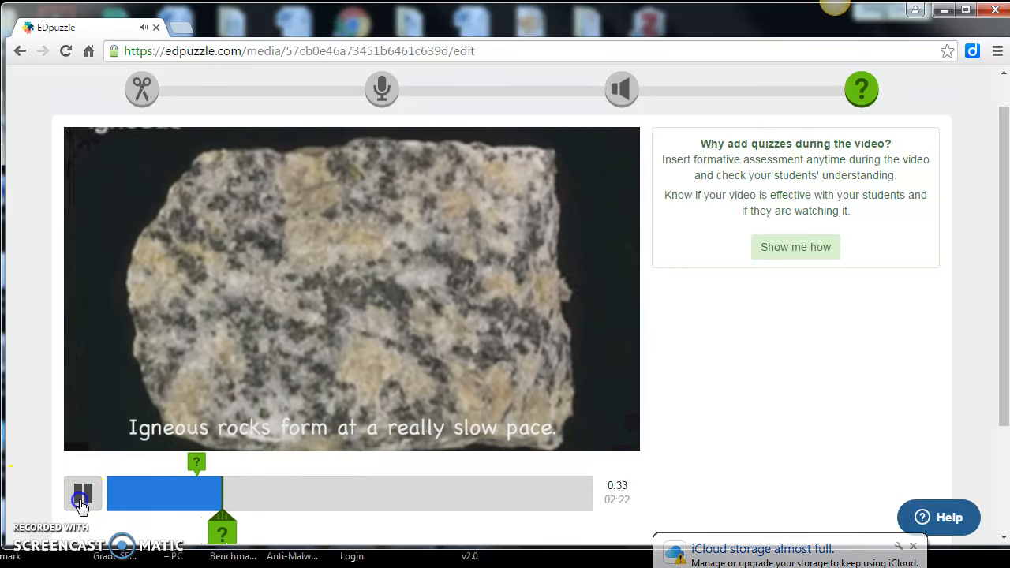
click(83, 493)
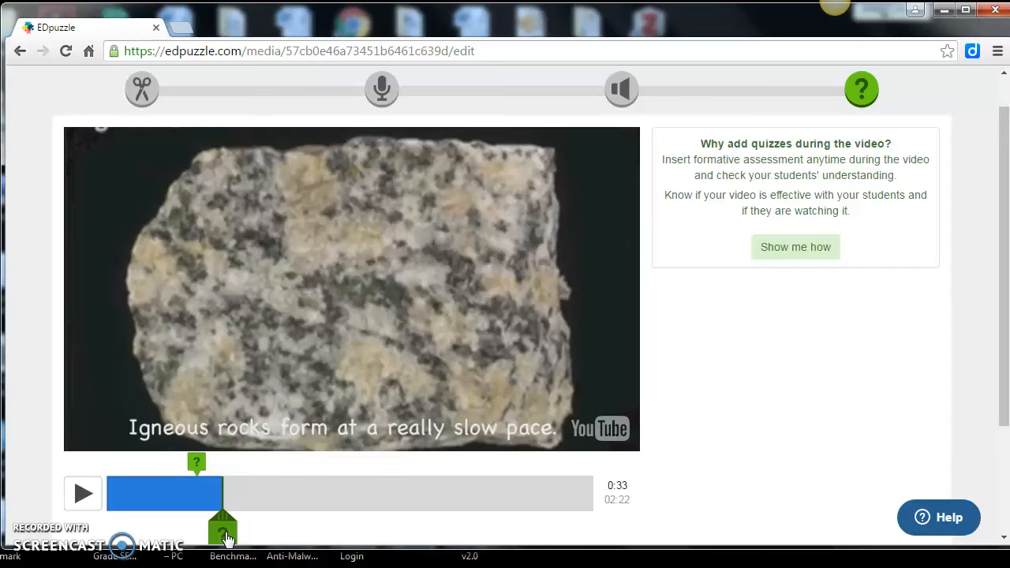
Add and save an open-ended question at 0:33 reading "There are two types of igneous rock, what are they?"
click(223, 534)
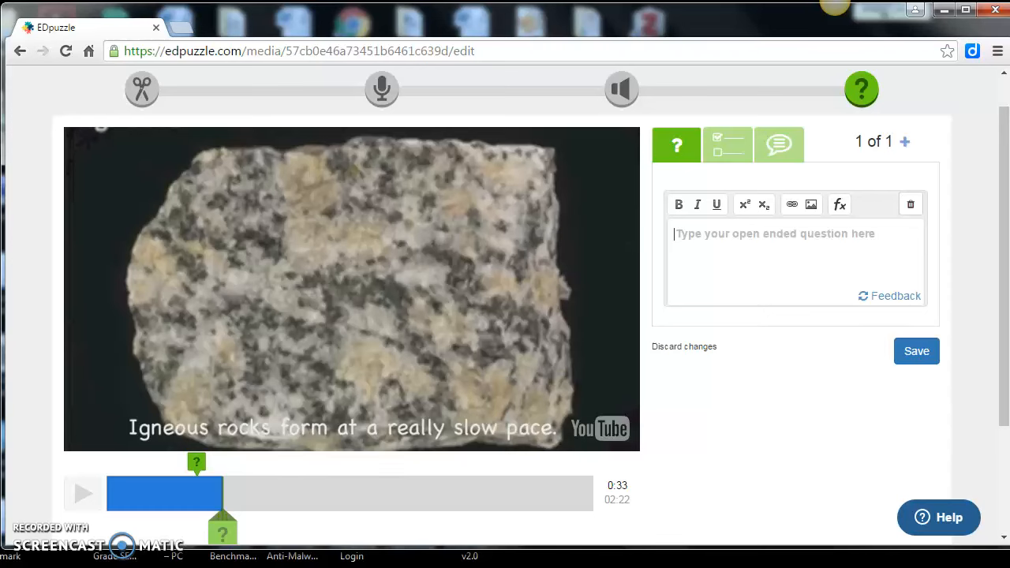
click(676, 234)
text(T)
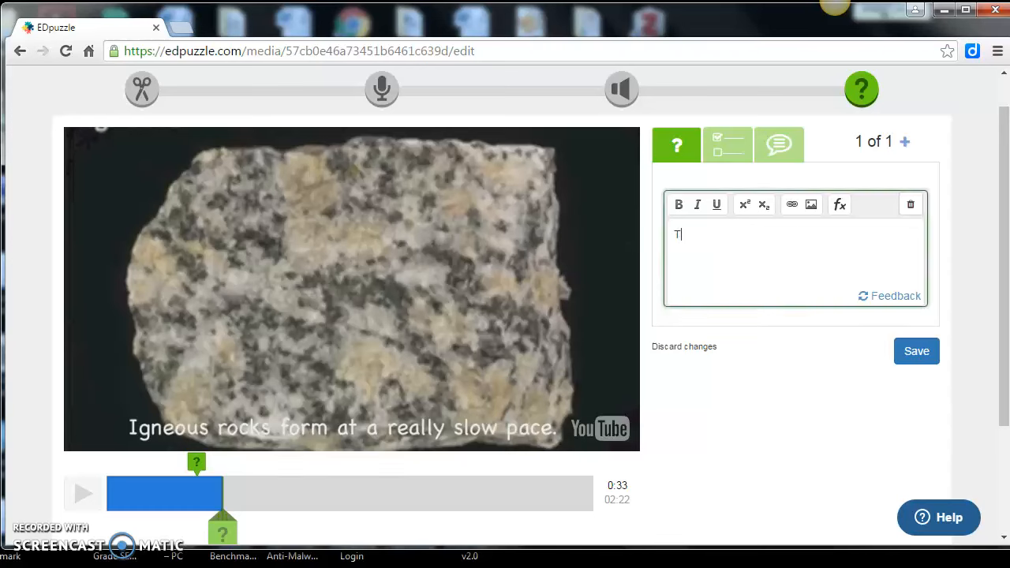
text(here are two types of igneous rock, what)
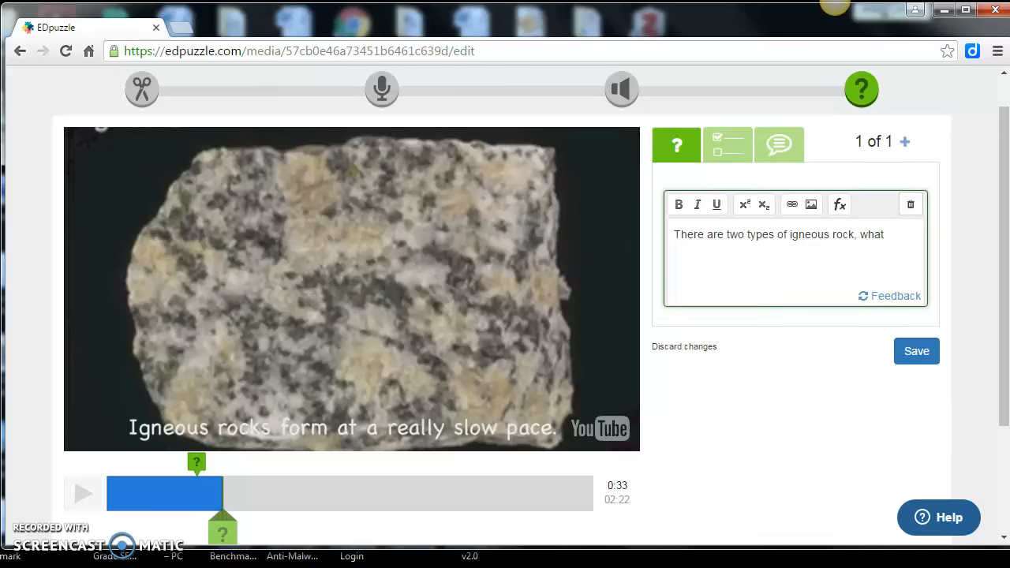
text(e)
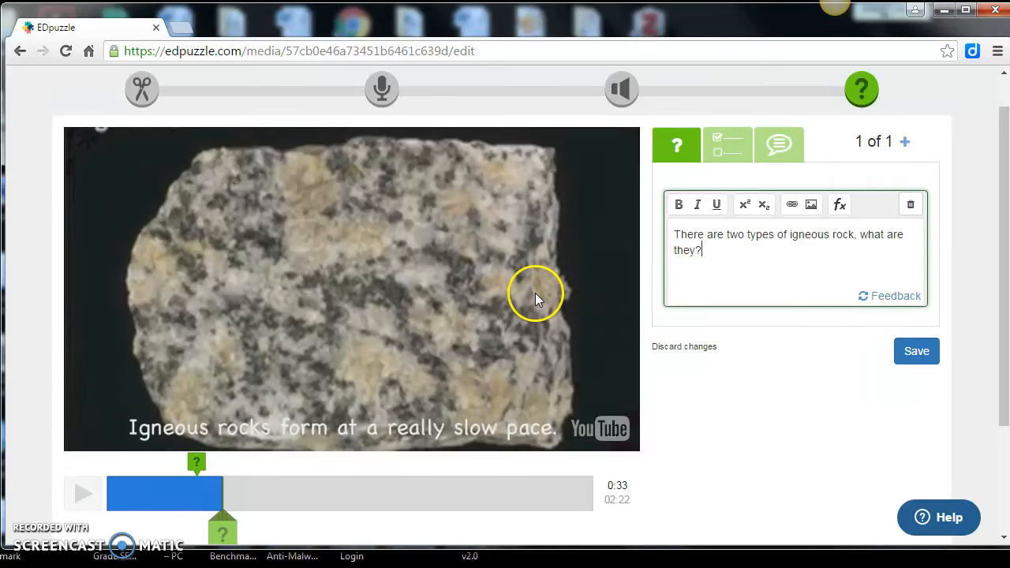
click(917, 351)
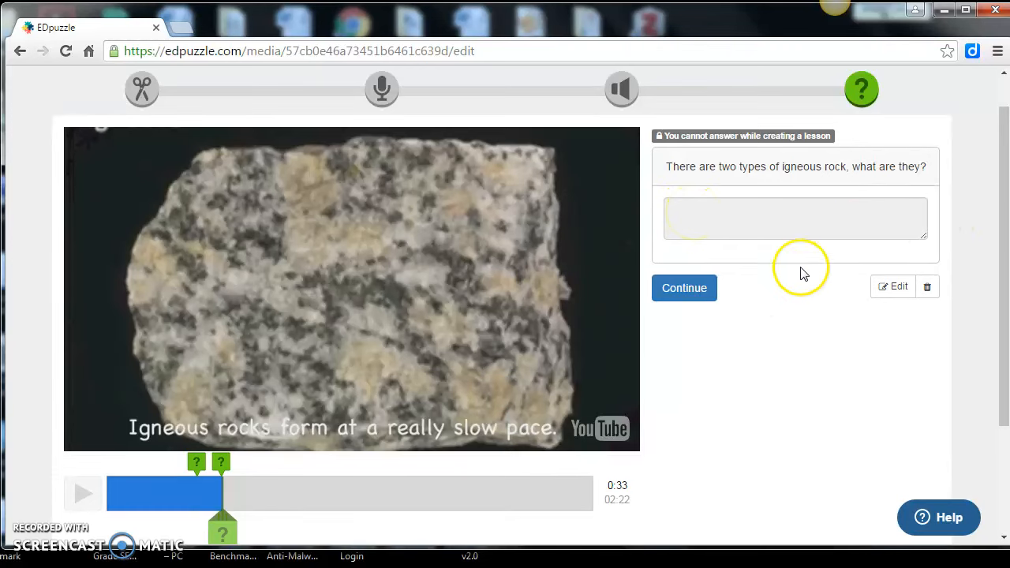
Continue the video past the igneous rock question and pause it at 0:45
click(685, 289)
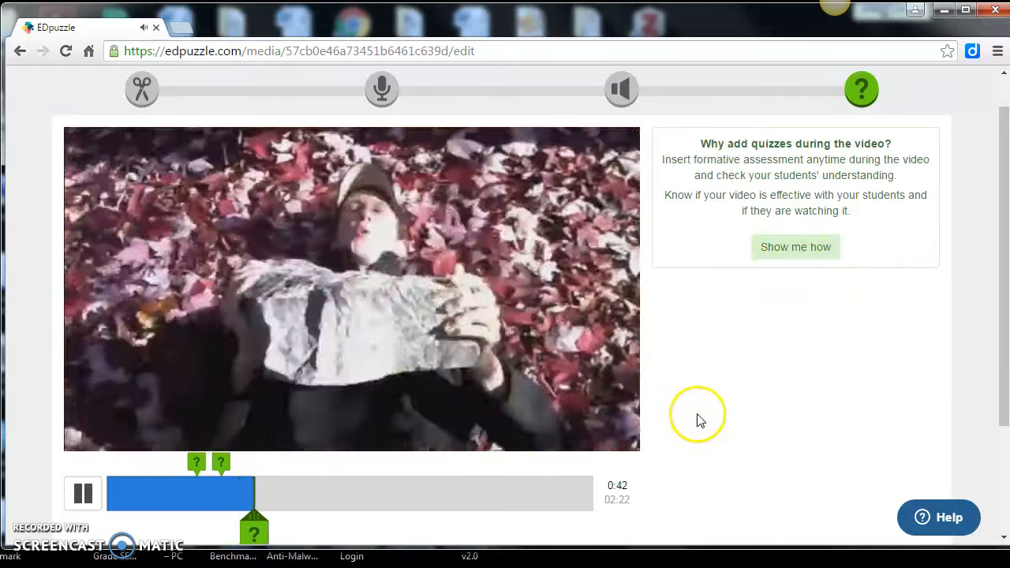
click(82, 495)
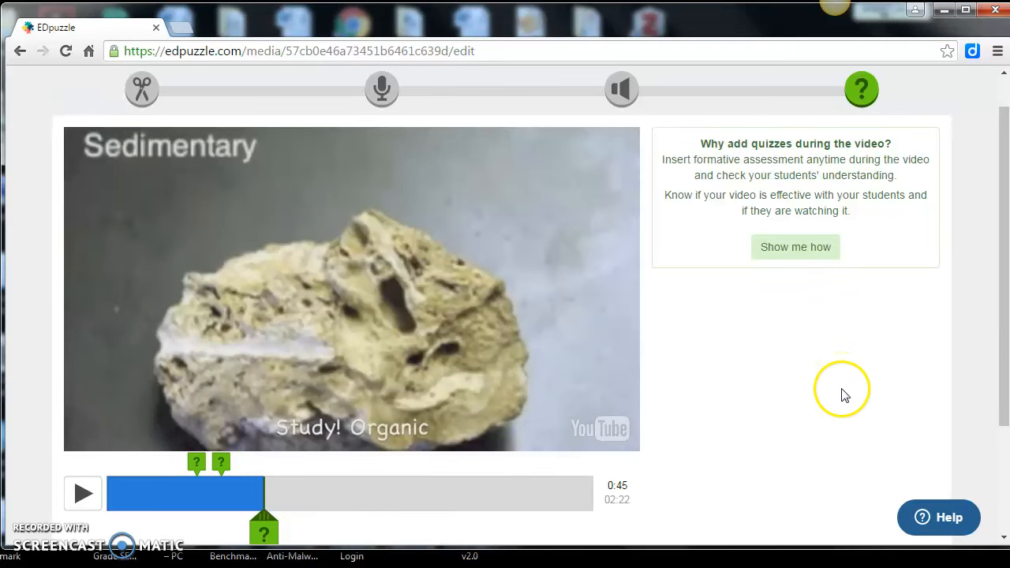
scroll(842, 394, down, 3)
Rename the video lesson as "The Rock Song" and save it
scroll(843, 395, up, 5)
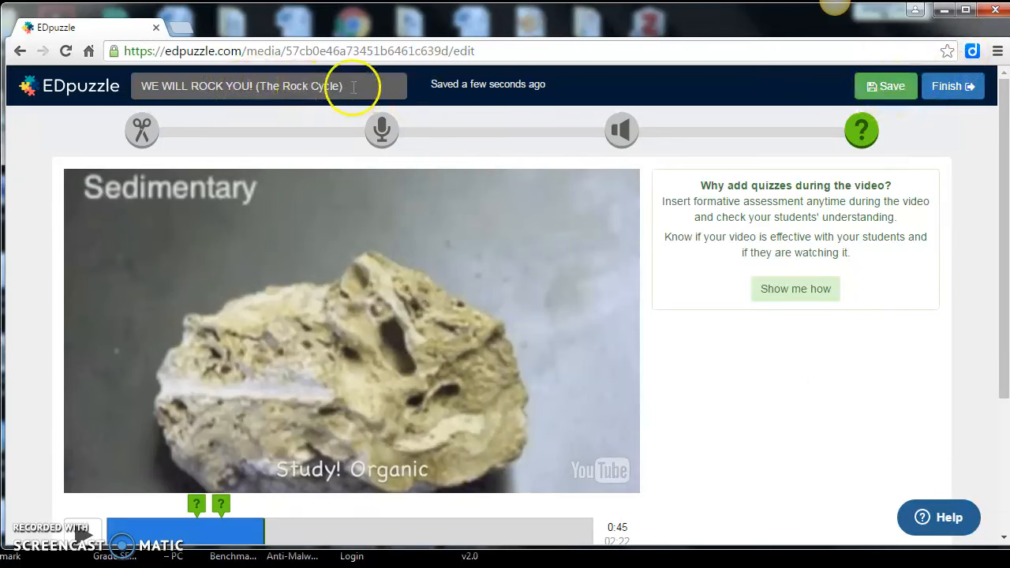
drag(349, 86, 187, 86)
drag(347, 86, 199, 79)
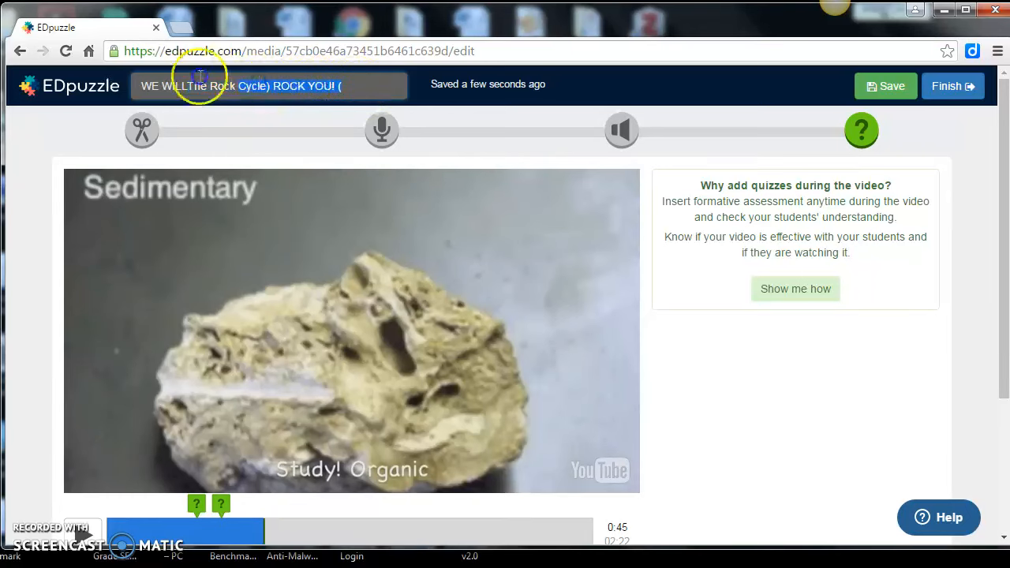
text(The Rock Song)
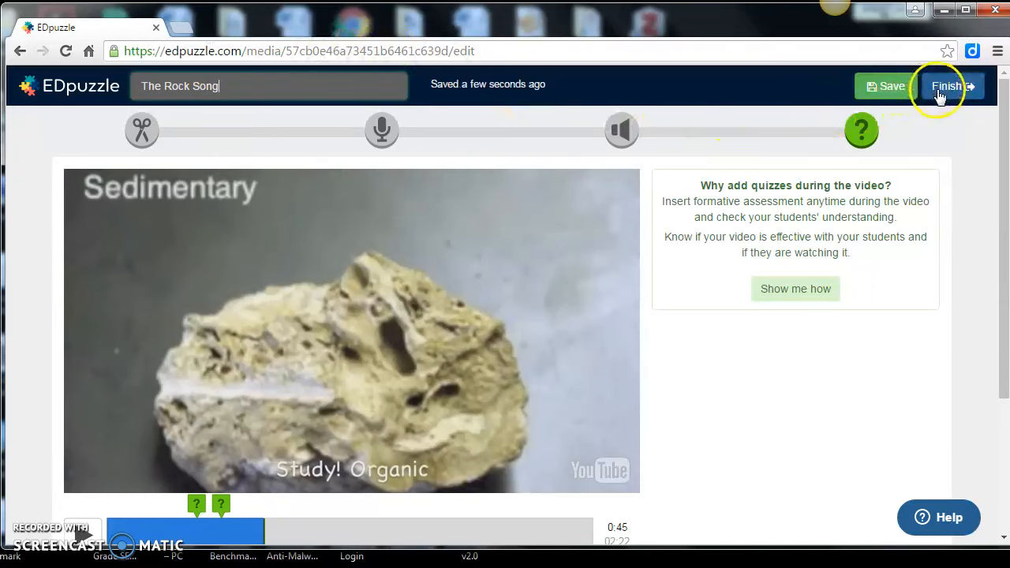
click(893, 89)
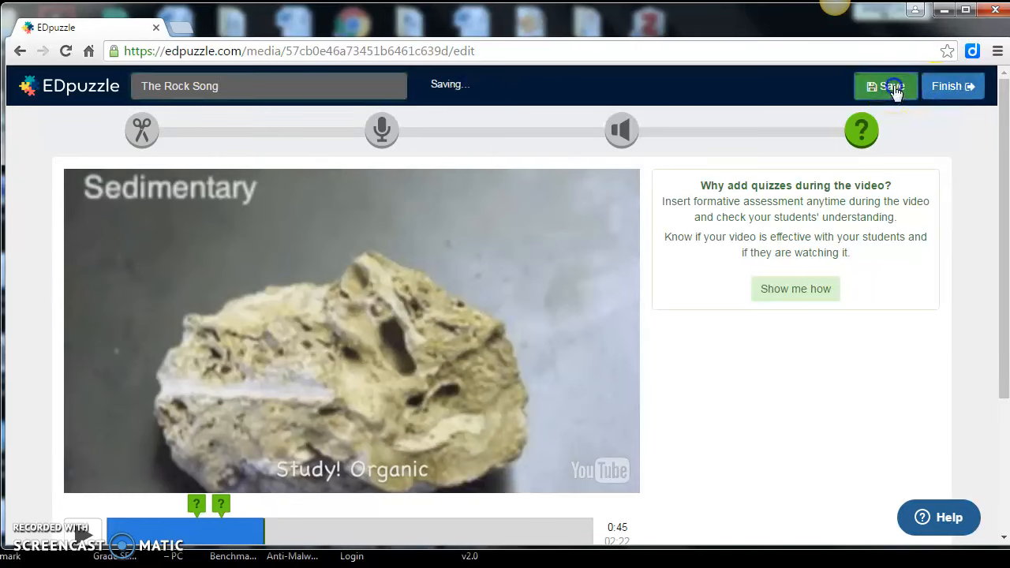
Finish the lesson and assign it to the 8th grade Science 2015-2016 class with Prevent skipping on and no due date
click(944, 95)
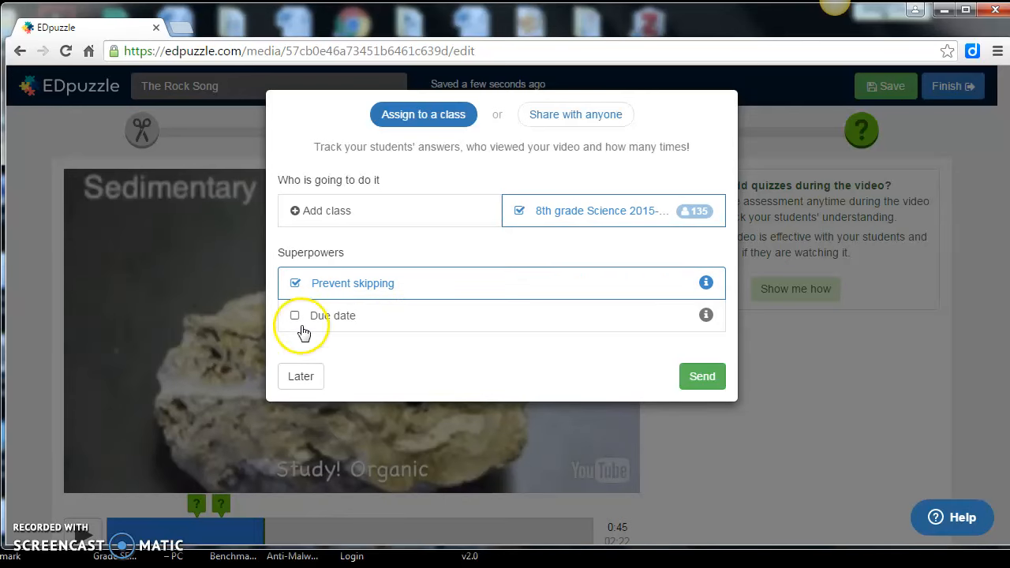
click(706, 380)
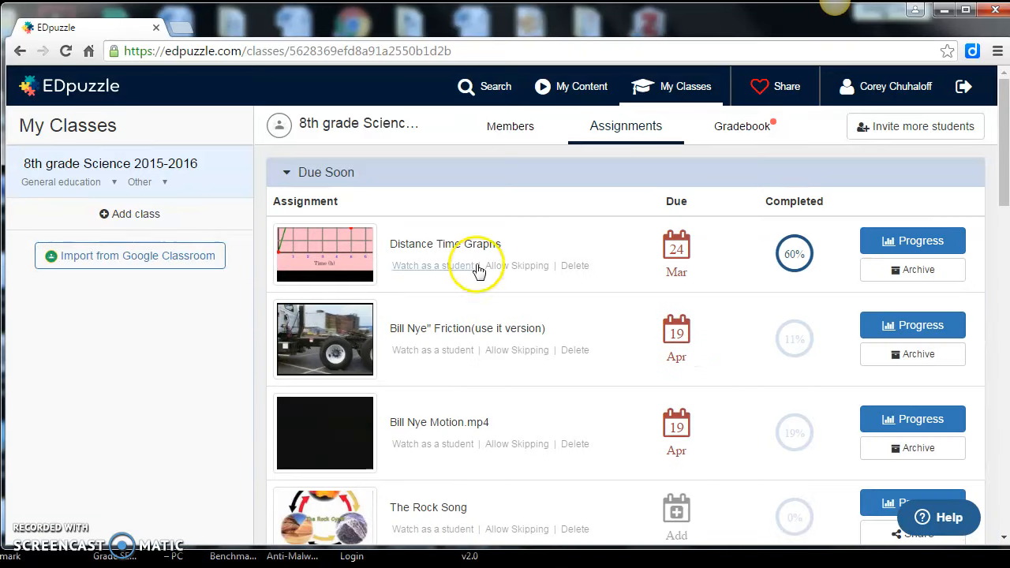
Open the progress of the Distance Time Graphs assignment and review the students' watched status, grades and turn-in times
scroll(459, 377, down, 3)
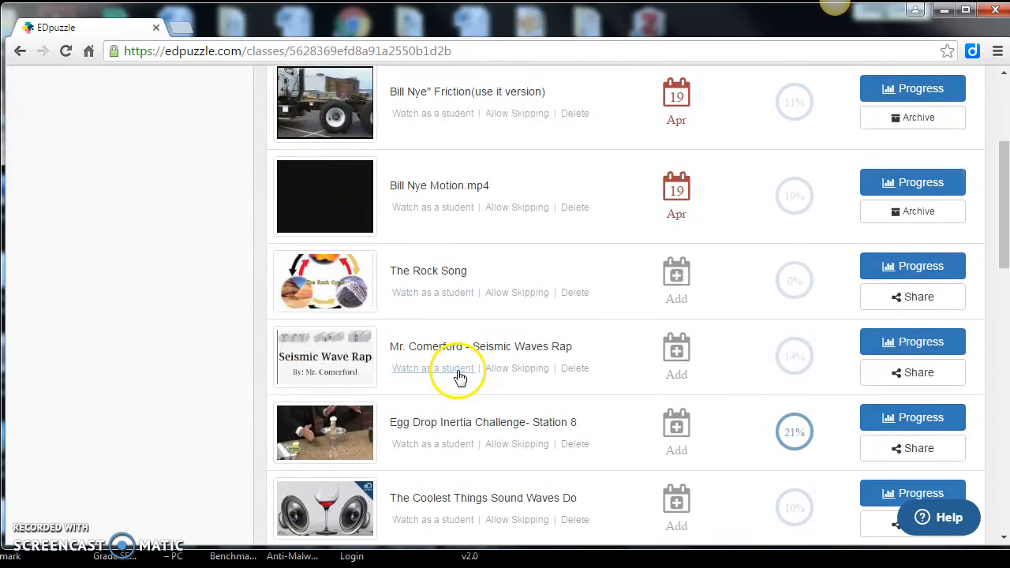
scroll(460, 377, up, 3)
scroll(460, 377, down, 1)
scroll(458, 369, up, 1)
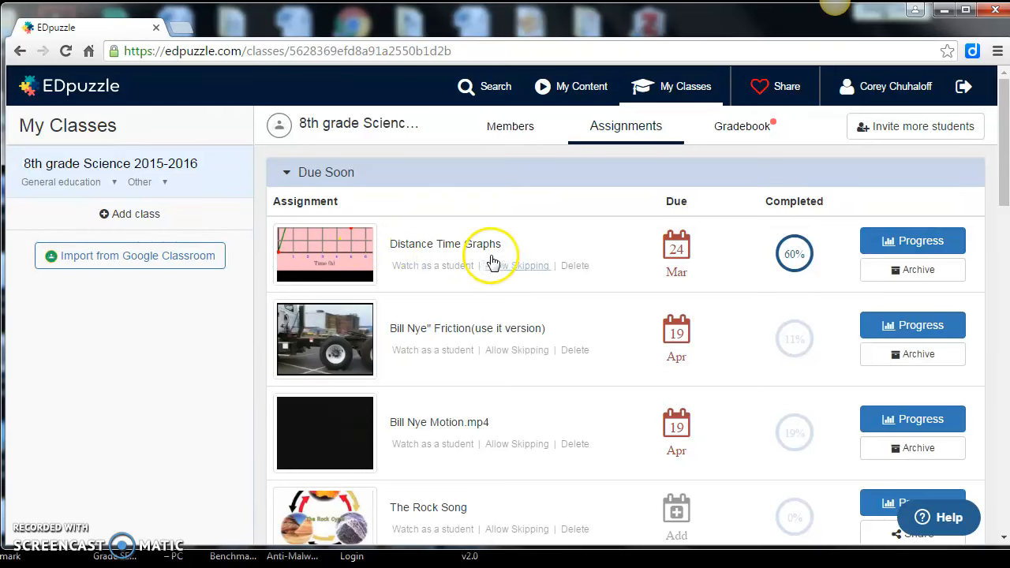
click(921, 243)
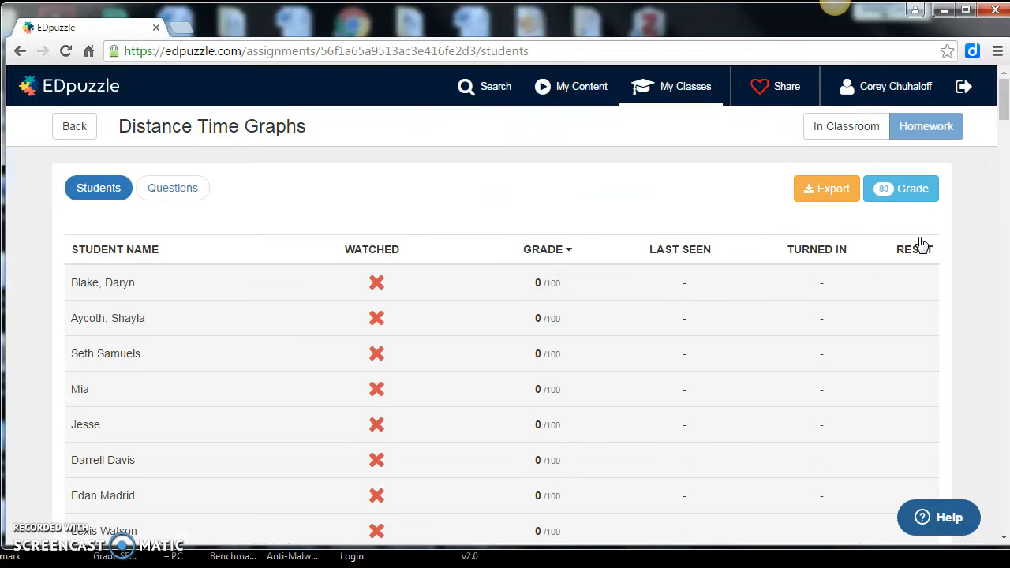
scroll(424, 410, down, 1)
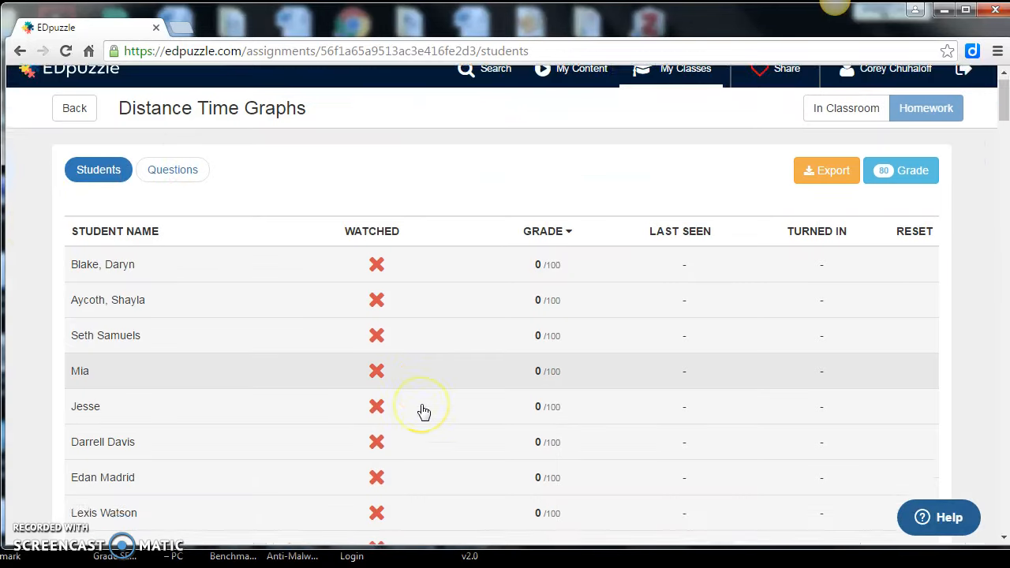
scroll(424, 410, down, 12)
scroll(424, 410, down, 20)
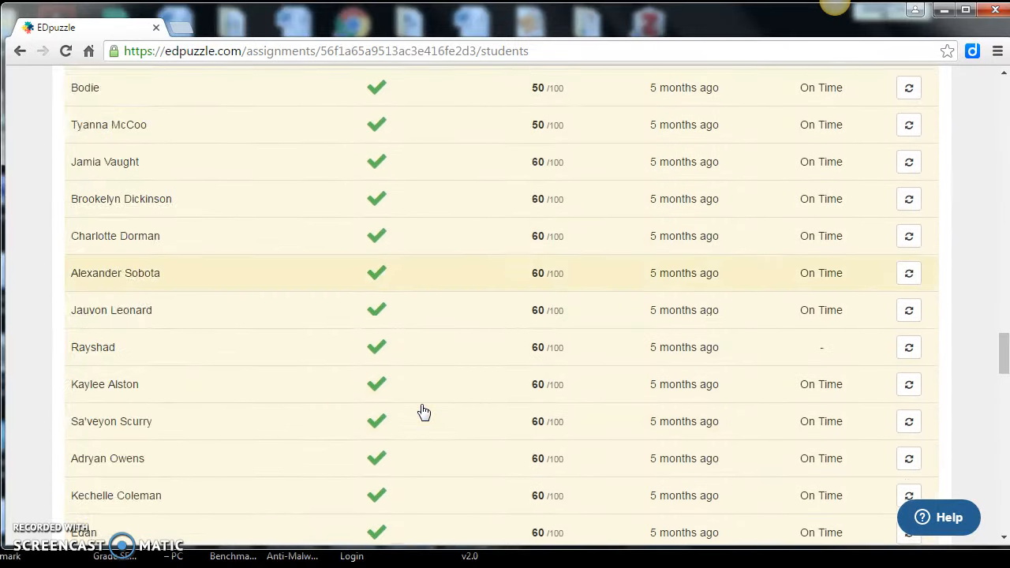
scroll(423, 410, down, 15)
scroll(423, 410, up, 6)
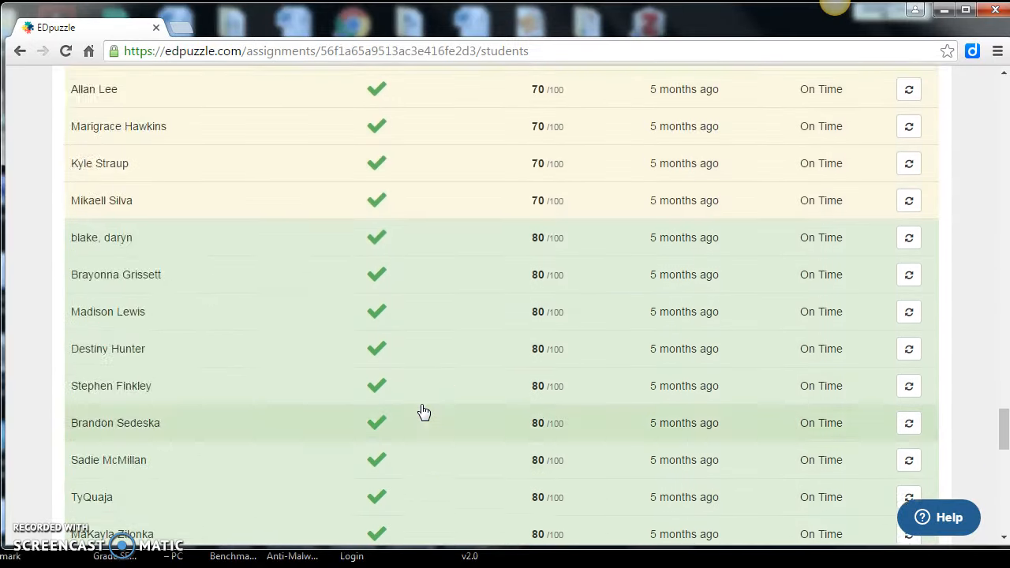
scroll(423, 410, up, 20)
scroll(424, 410, up, 10)
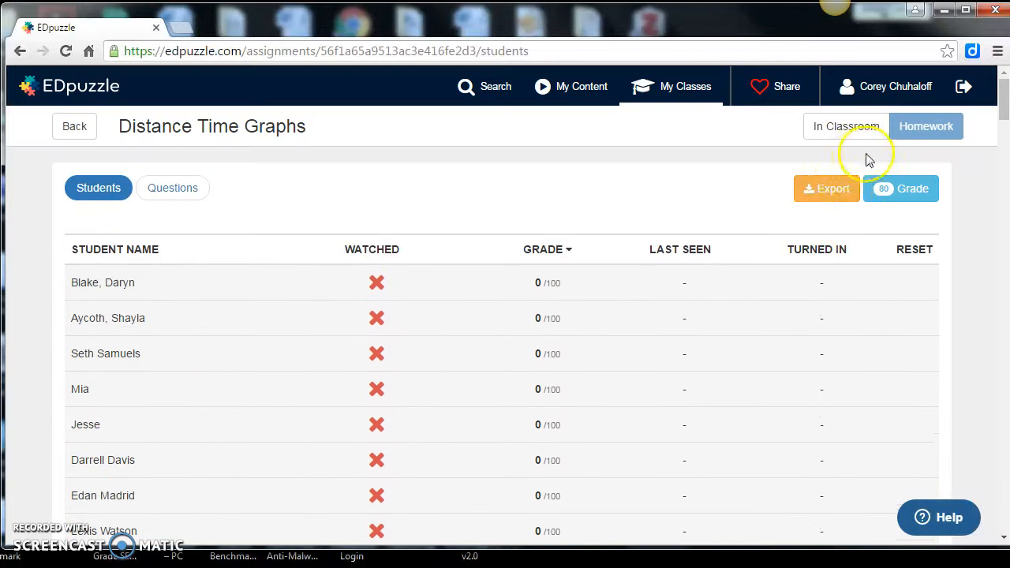
Return from the Distance Time Graphs progress page to the class's assignments list
click(828, 194)
click(915, 197)
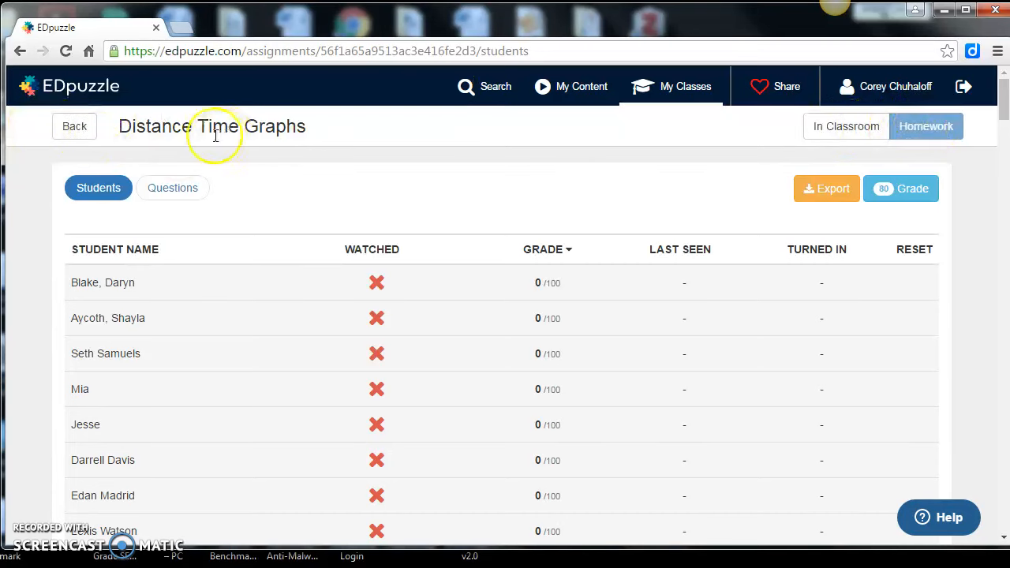
click(75, 134)
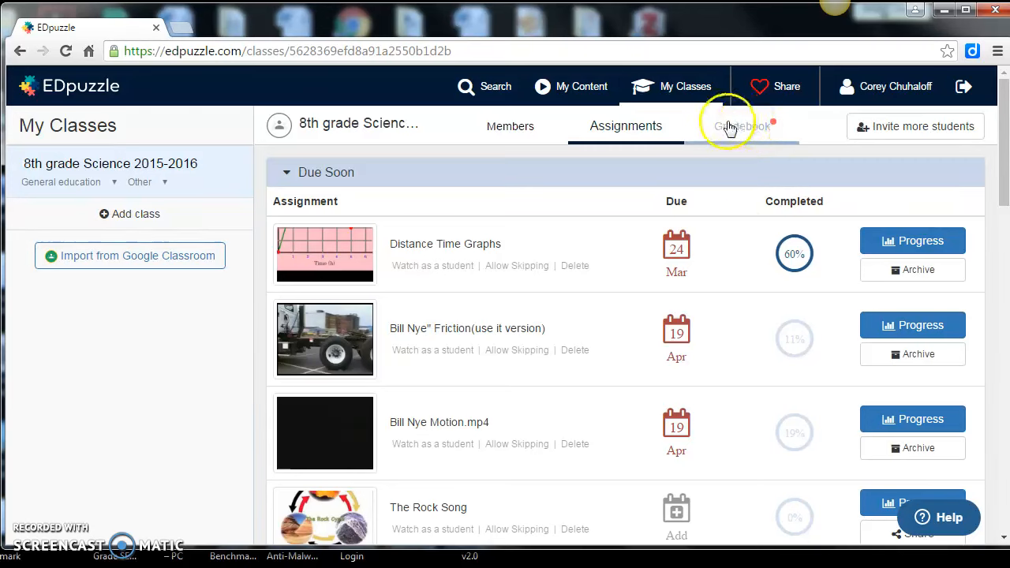
Look through the 8th grade Science class's assignments, examining their due dates and completion rates
click(754, 136)
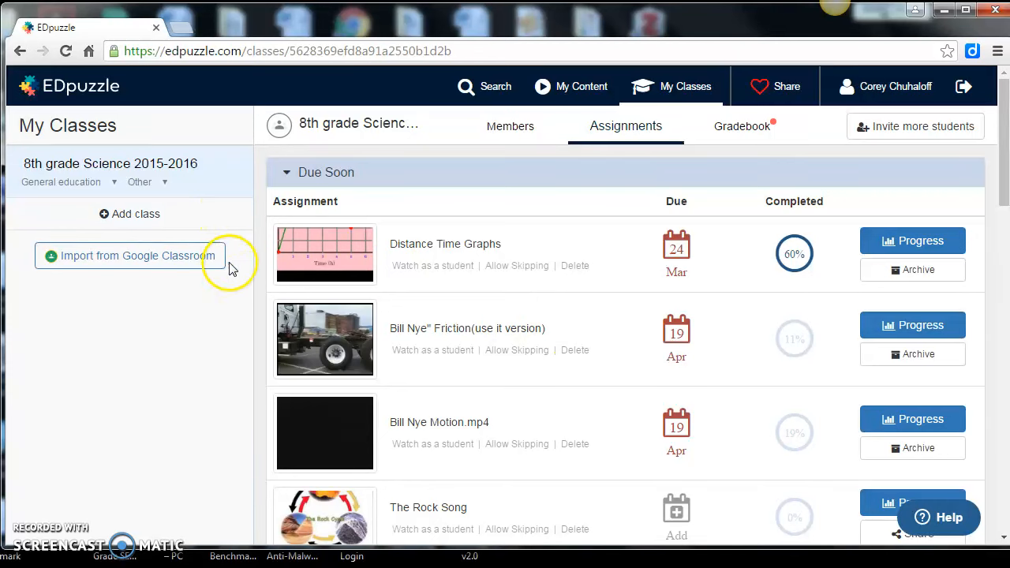
scroll(472, 407, down, 6)
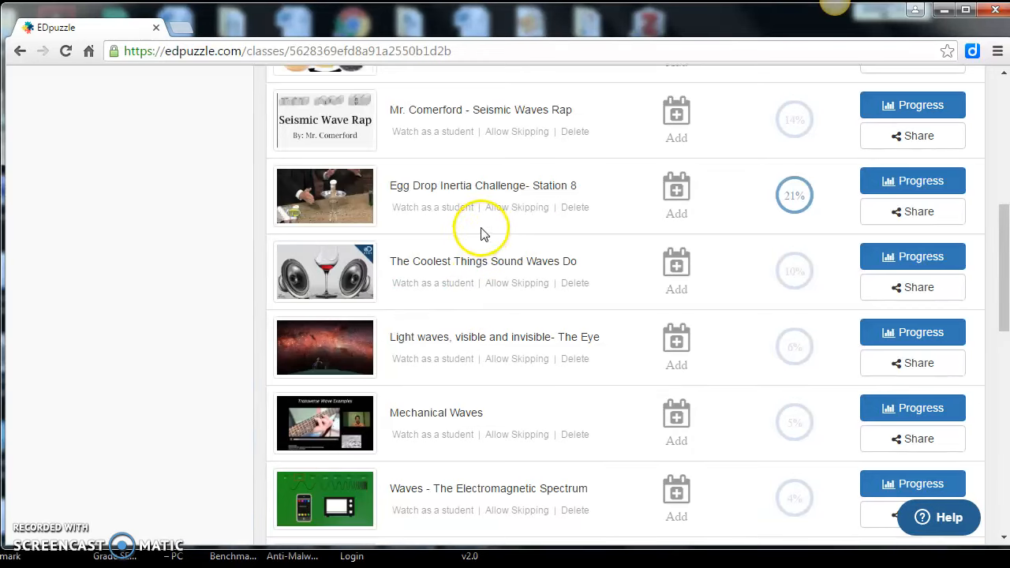
scroll(518, 231, down, 1)
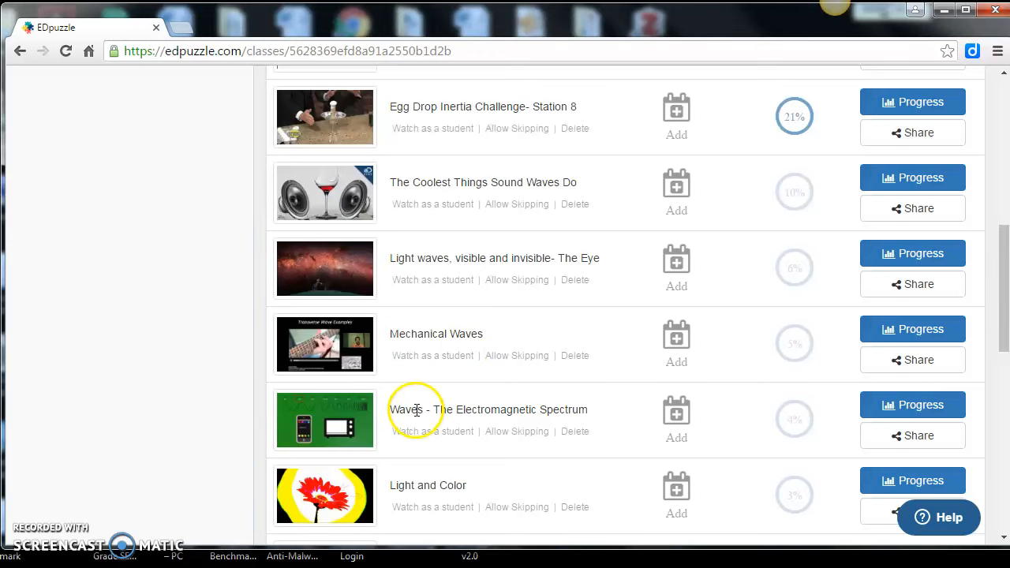
scroll(454, 473, down, 1)
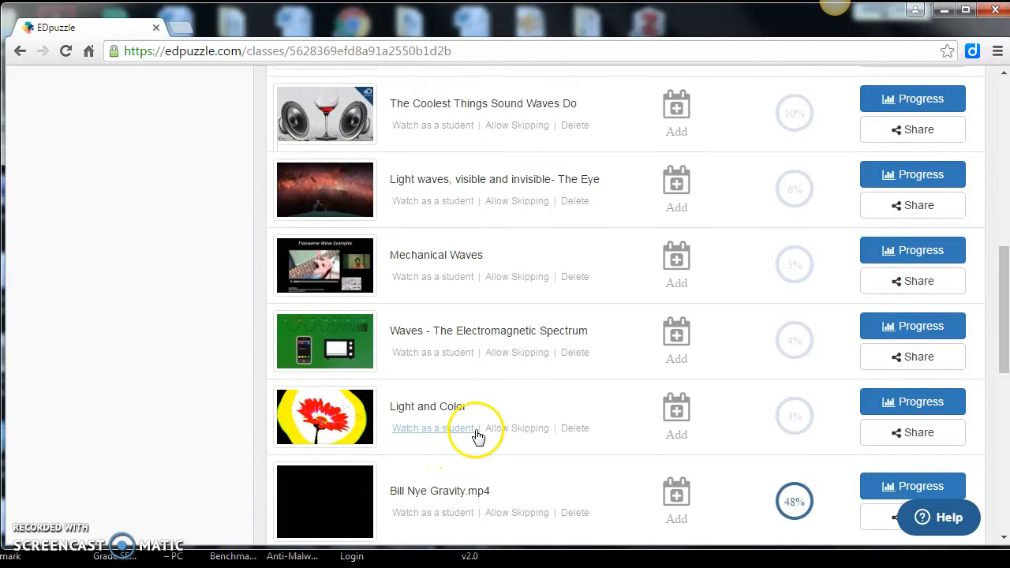
scroll(478, 431, up, 1)
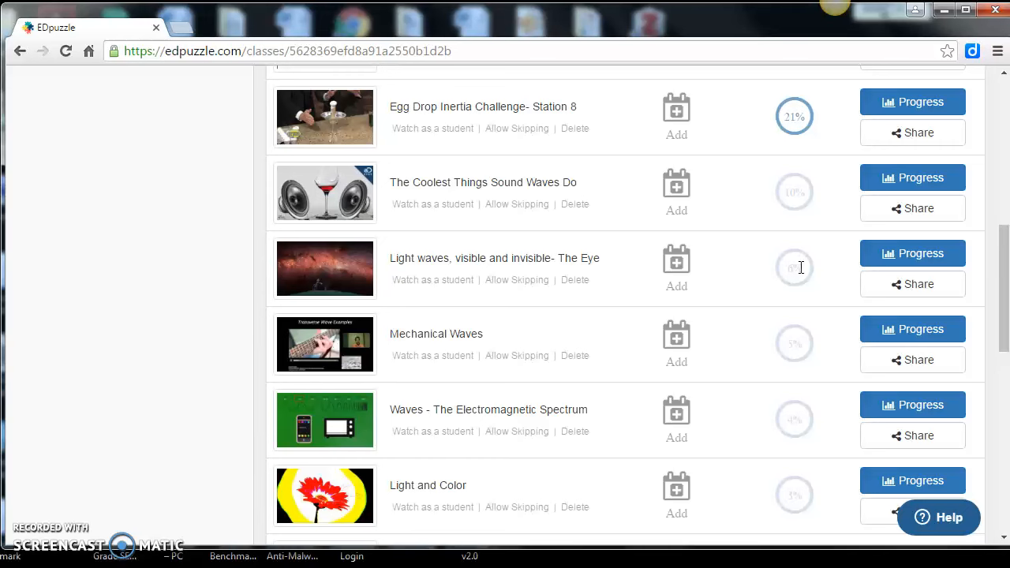
scroll(801, 268, up, 4)
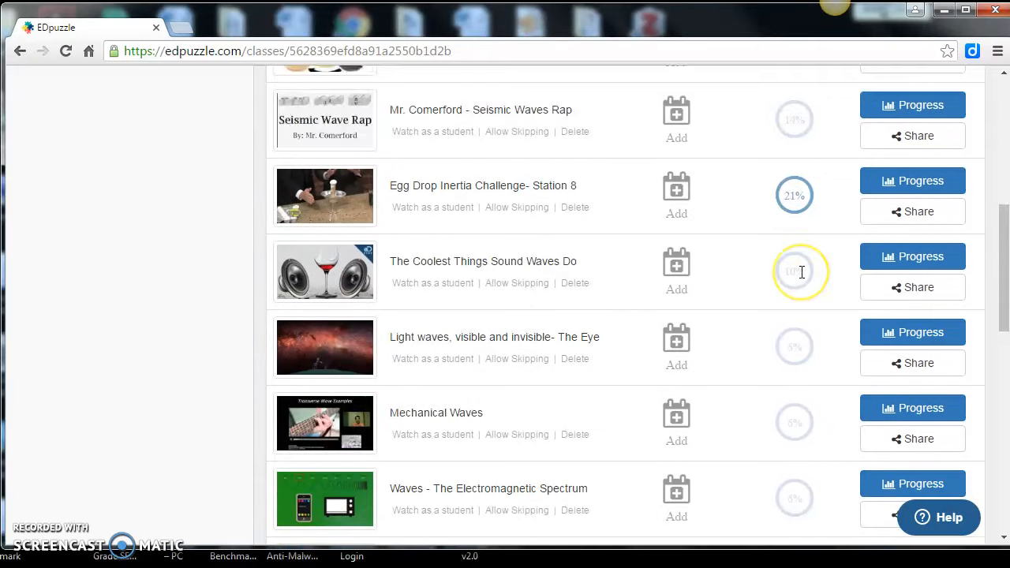
scroll(801, 279, up, 3)
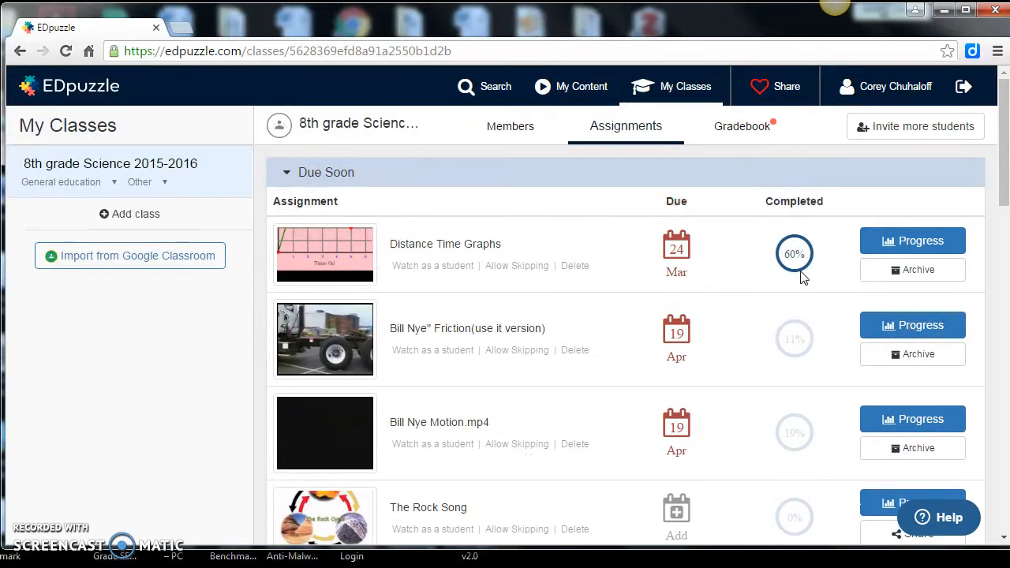
click(803, 280)
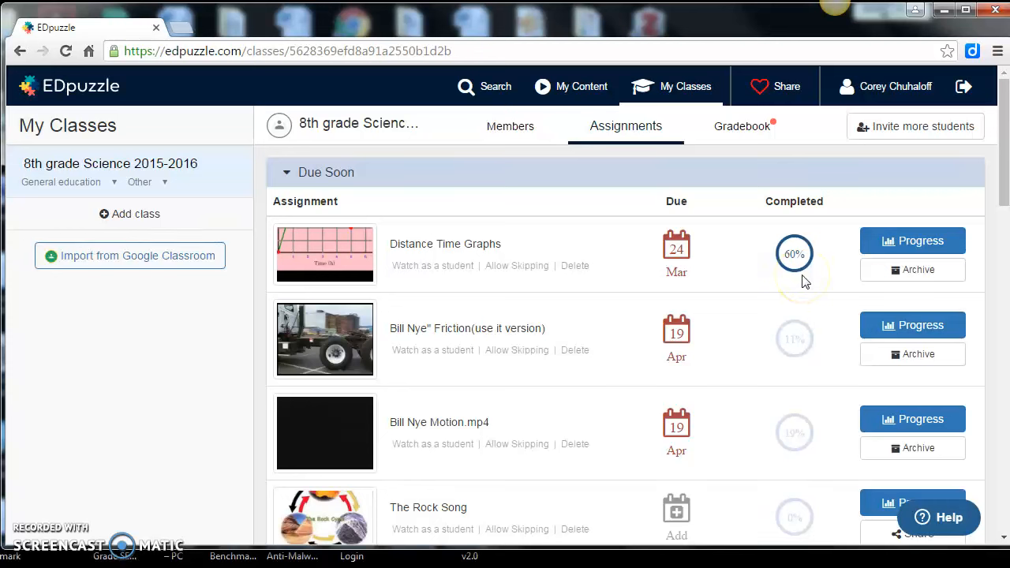